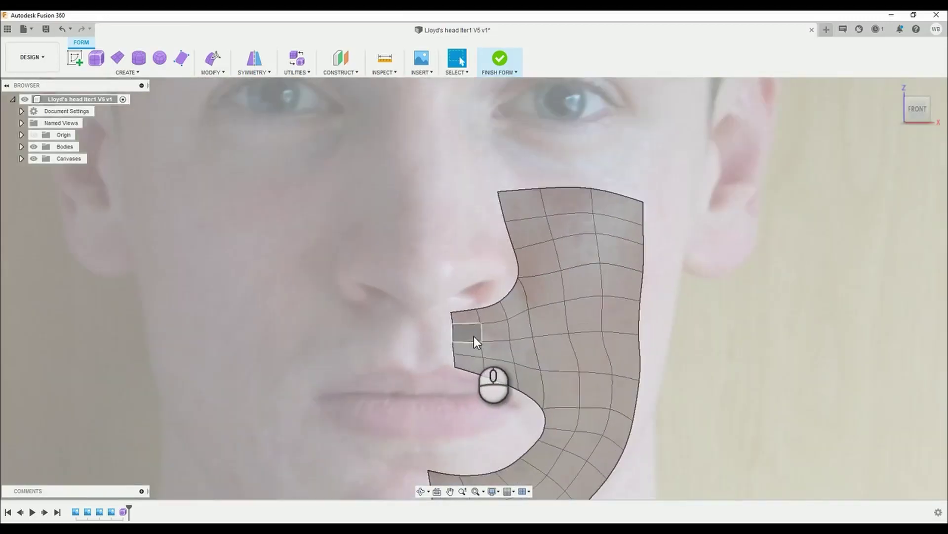
- Edit the form to lower the innermost top edge of the upper-lip strip slightly, just beneath the nostril
scroll(472, 336, down, 2)
scroll(472, 361, up, 2)
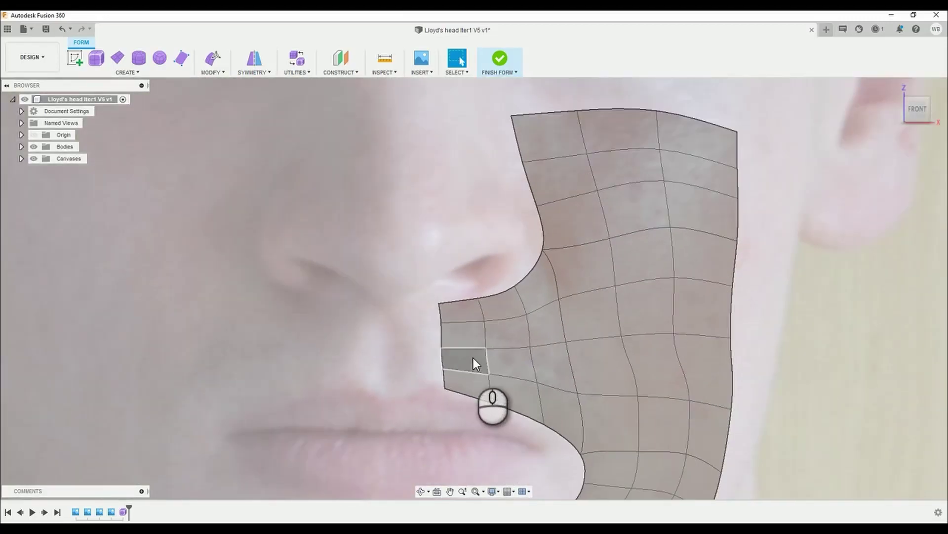
click(452, 299)
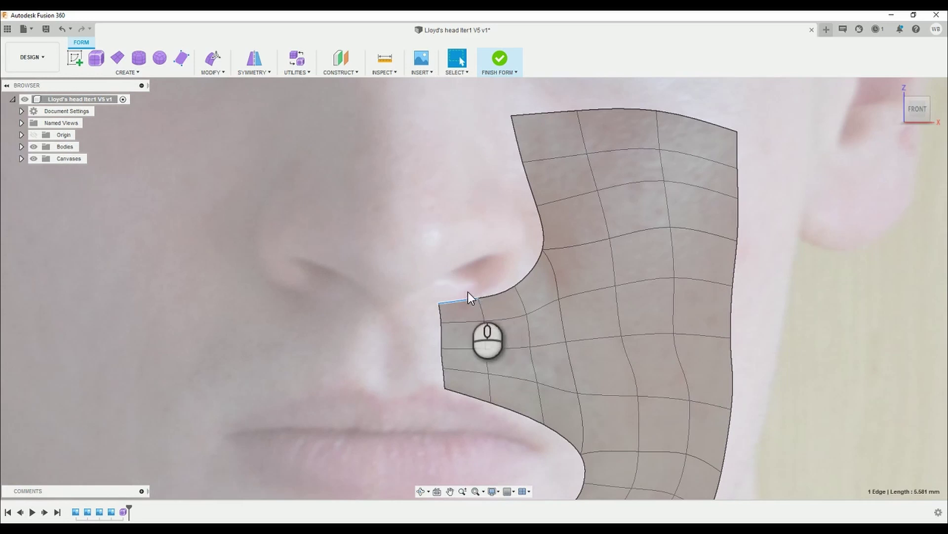
click(222, 61)
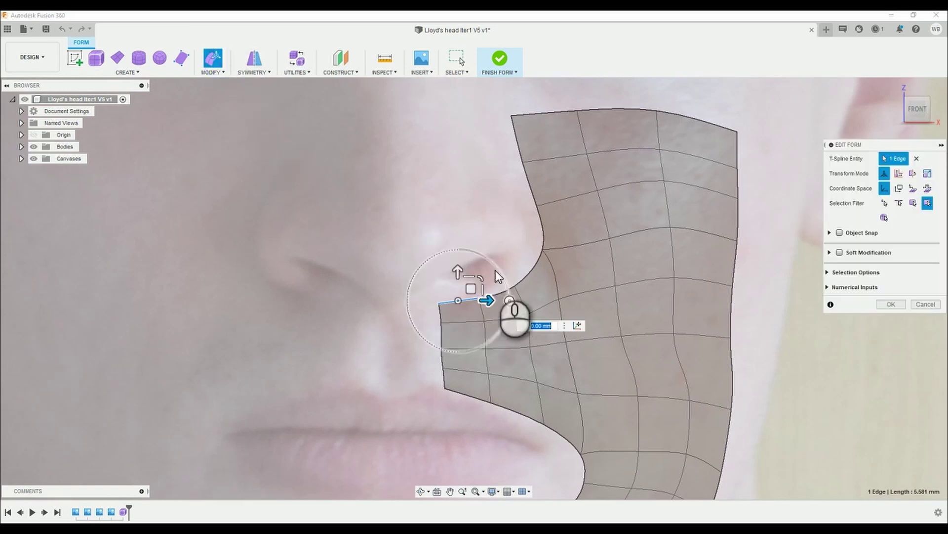
drag(458, 270, 458, 274)
click(391, 268)
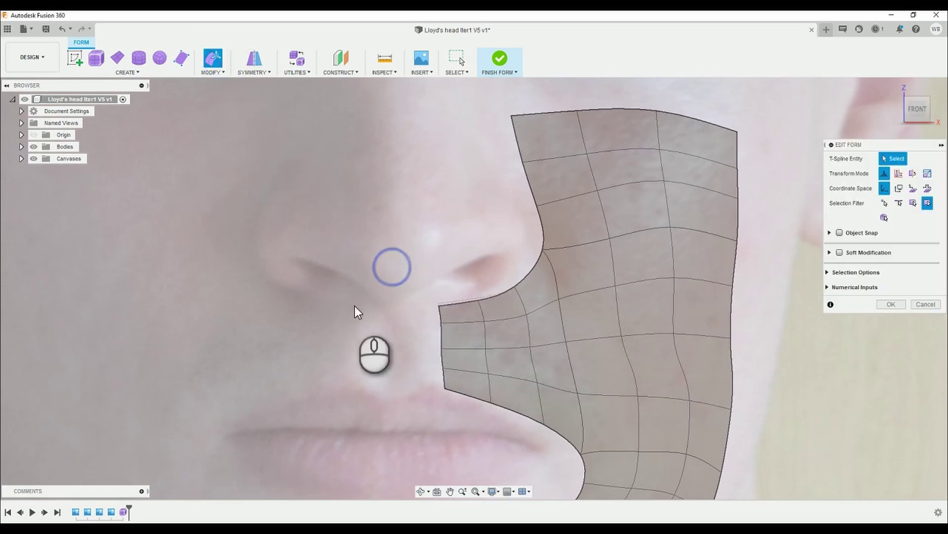
- Extrude the four inner end edges of the upper-lip strip toward the centreline of the face
double_click(440, 313)
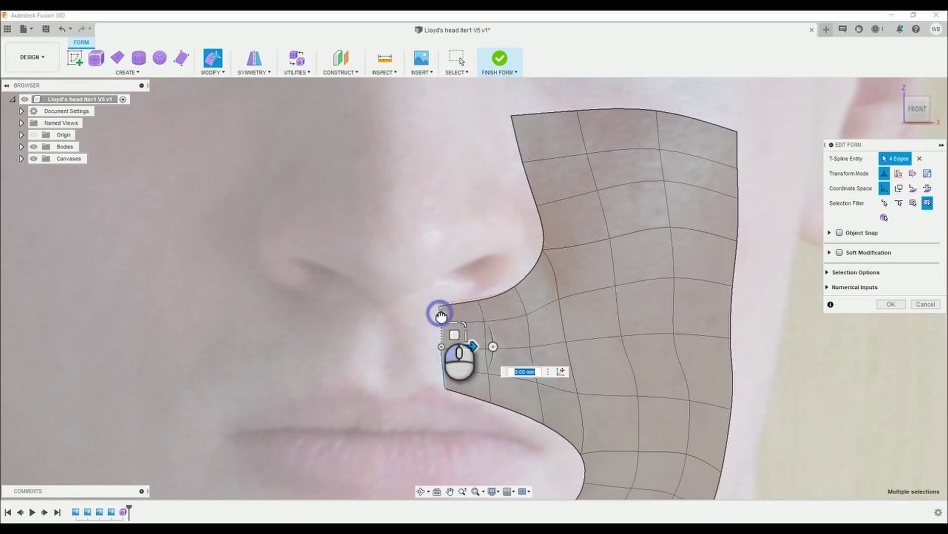
drag(456, 336, 402, 334)
click(331, 270)
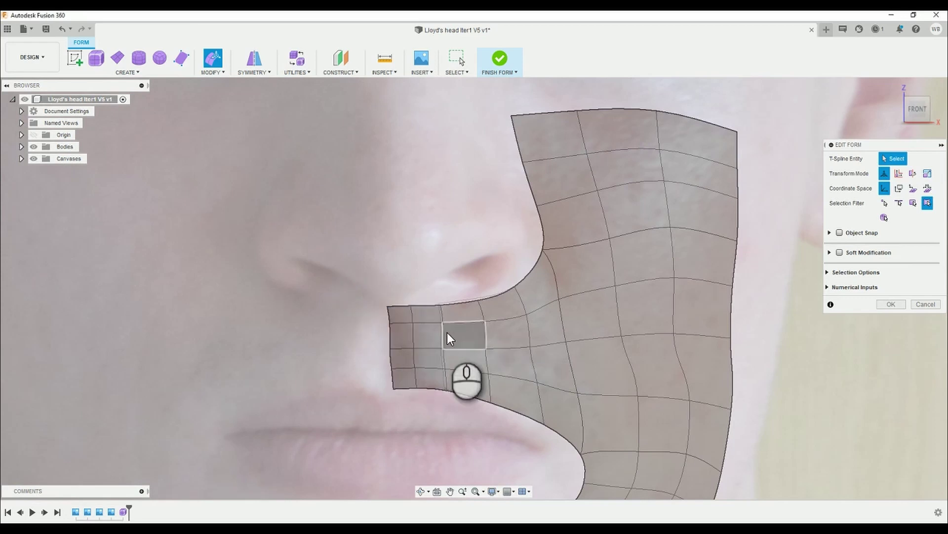
- Weld the two middle vertices on the strip's inner boundary together, vertex to vertex, along with the matching pair in the neighbouring column
key(w)
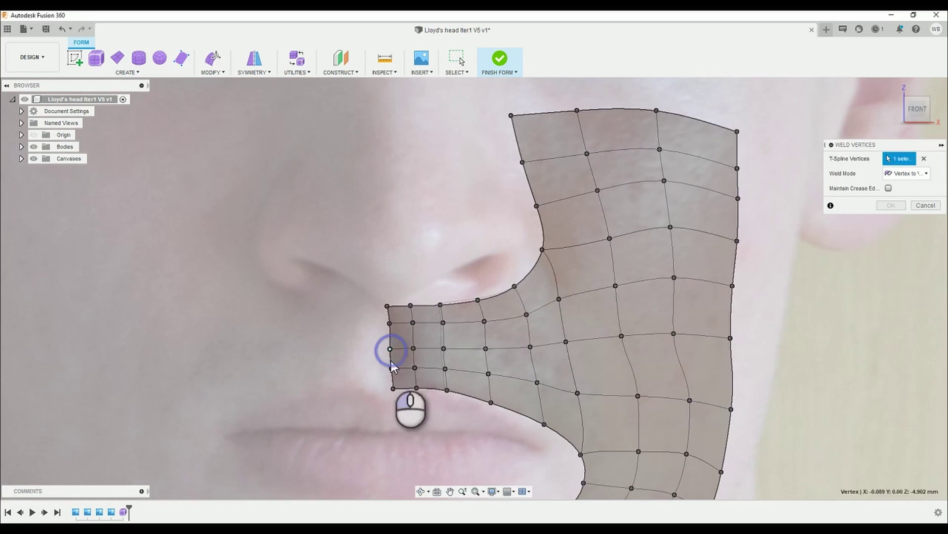
click(390, 369)
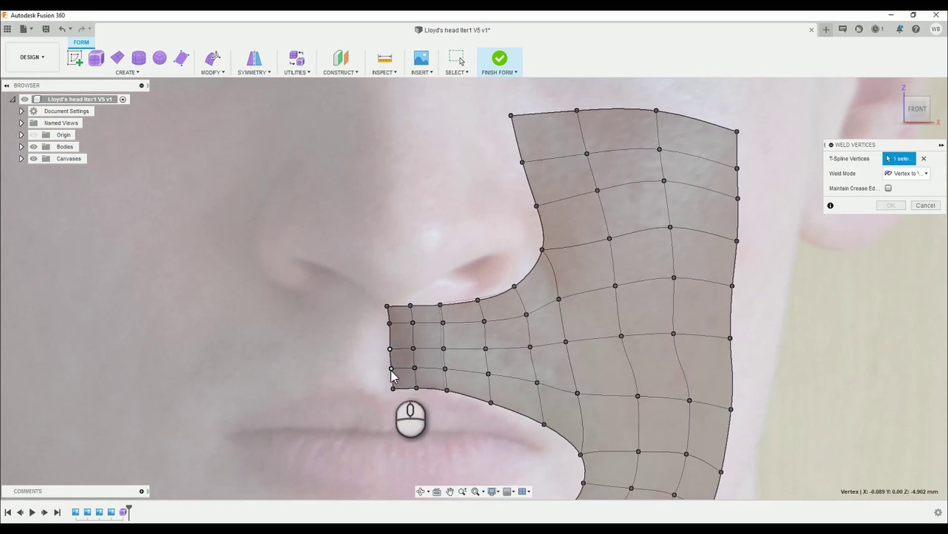
click(417, 366)
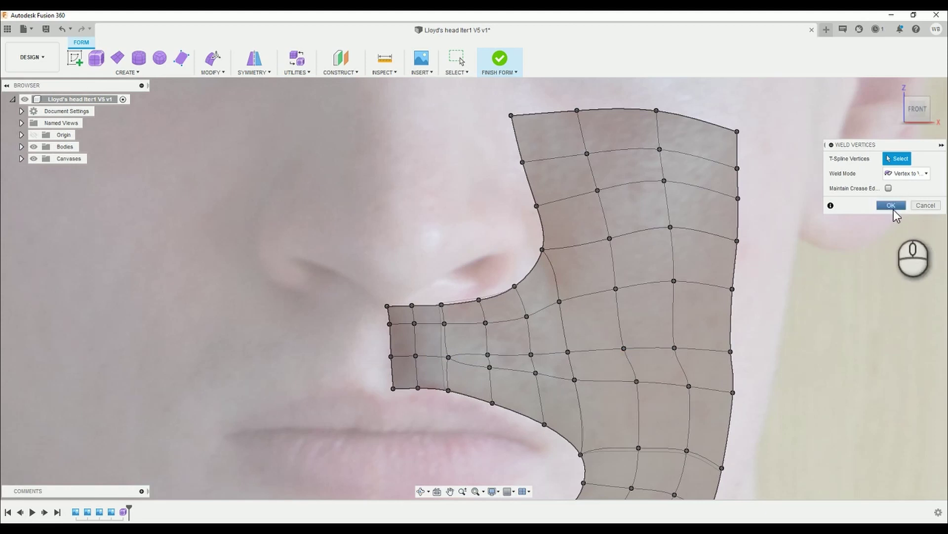
click(217, 71)
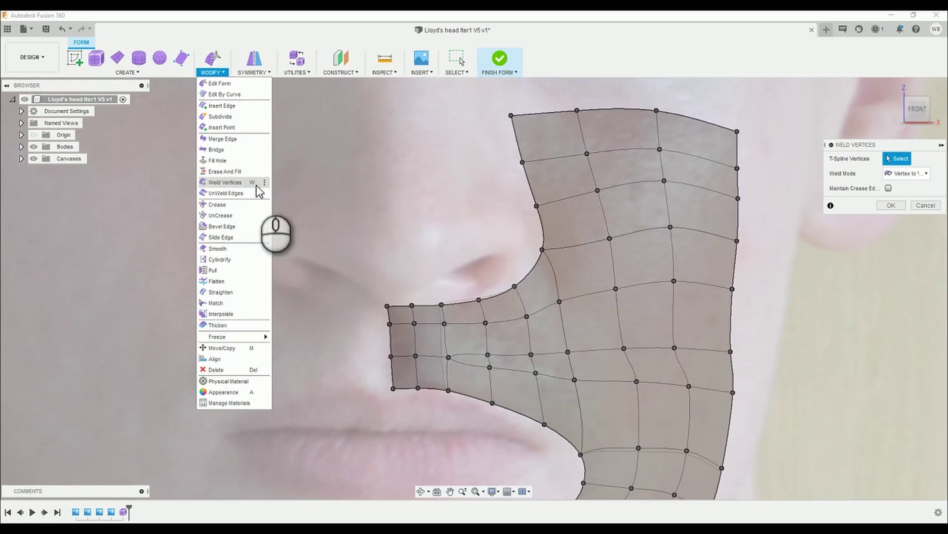
click(926, 205)
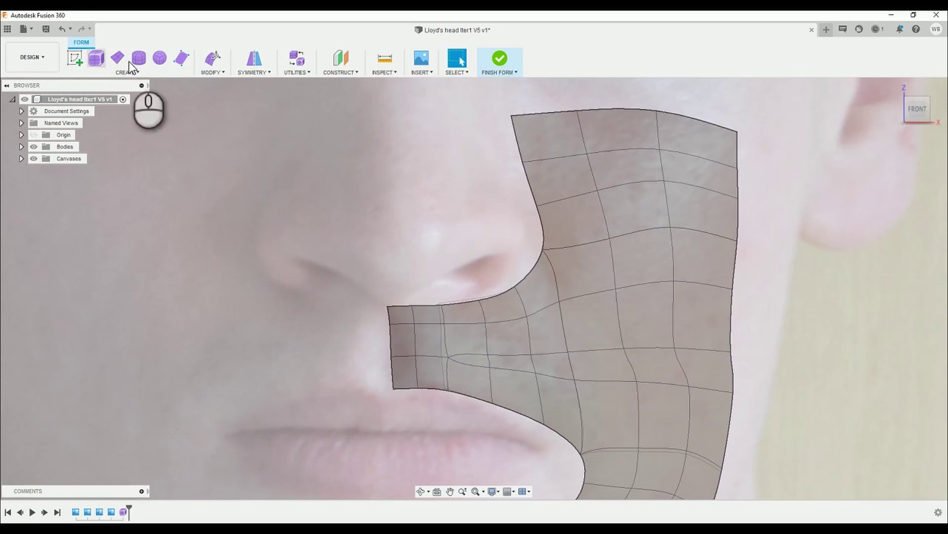
- Reshape the inner end of the upper-lip strip, lowering its top corner and edges so they slope down toward the centreline
click(218, 67)
scroll(408, 307, up, 3)
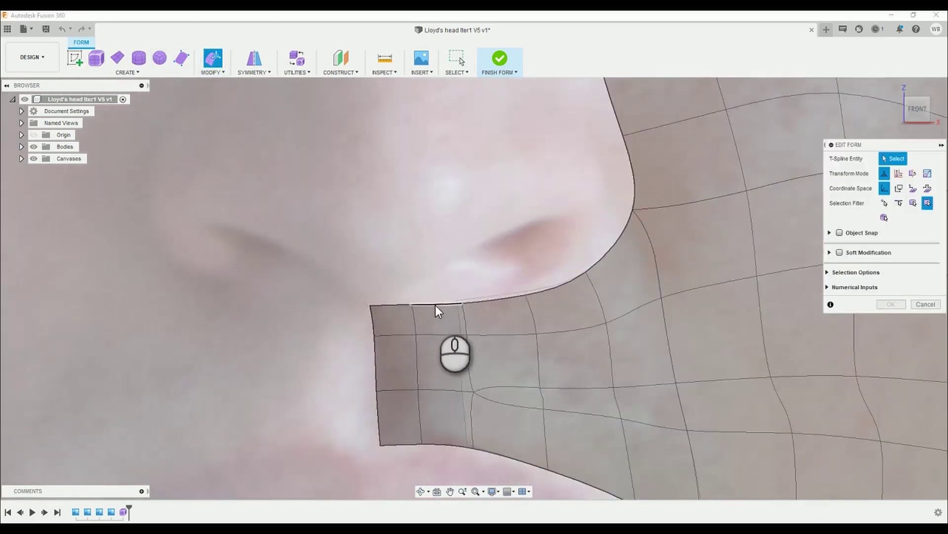
scroll(407, 304, down, 2)
double_click(392, 322)
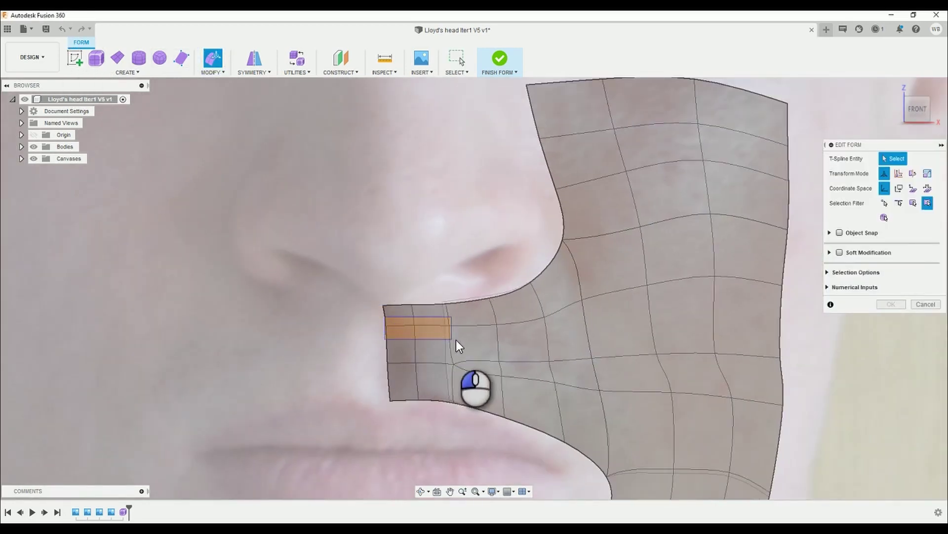
drag(416, 295, 423, 318)
click(413, 279)
drag(397, 274, 403, 288)
drag(410, 305, 451, 282)
click(386, 293)
click(403, 257)
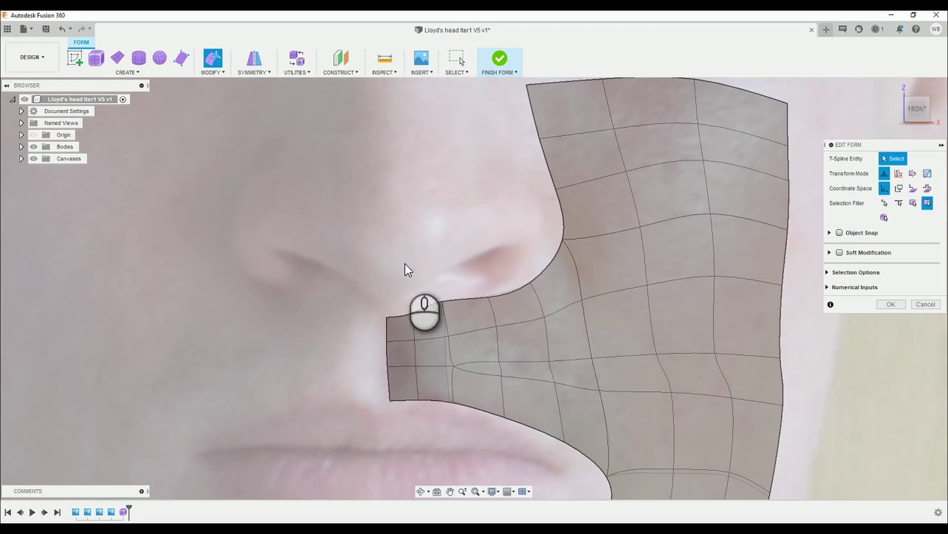
- Extrude the strip's two innermost top edges upward into the area between the nostrils and adjust the new outer corner vertex
click(422, 308)
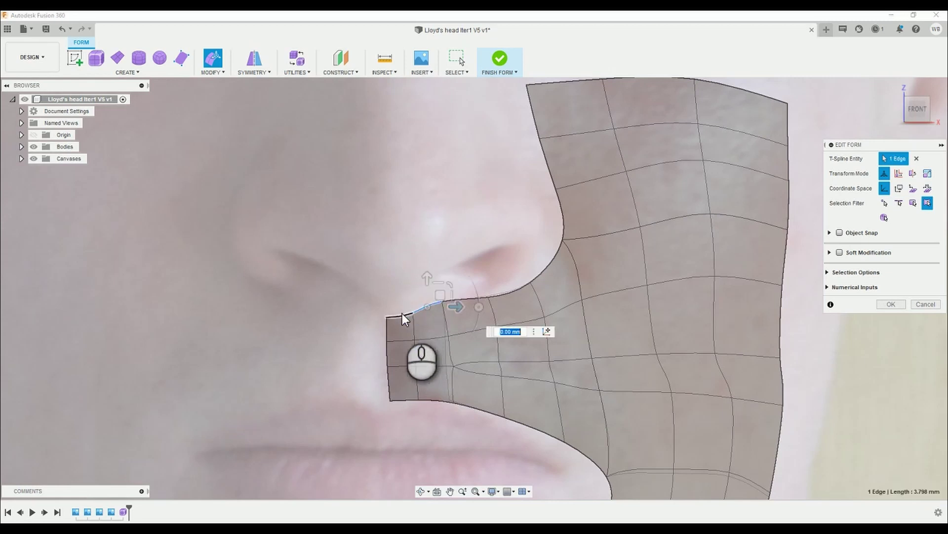
shift+click(404, 314)
drag(428, 304, 424, 275)
click(416, 211)
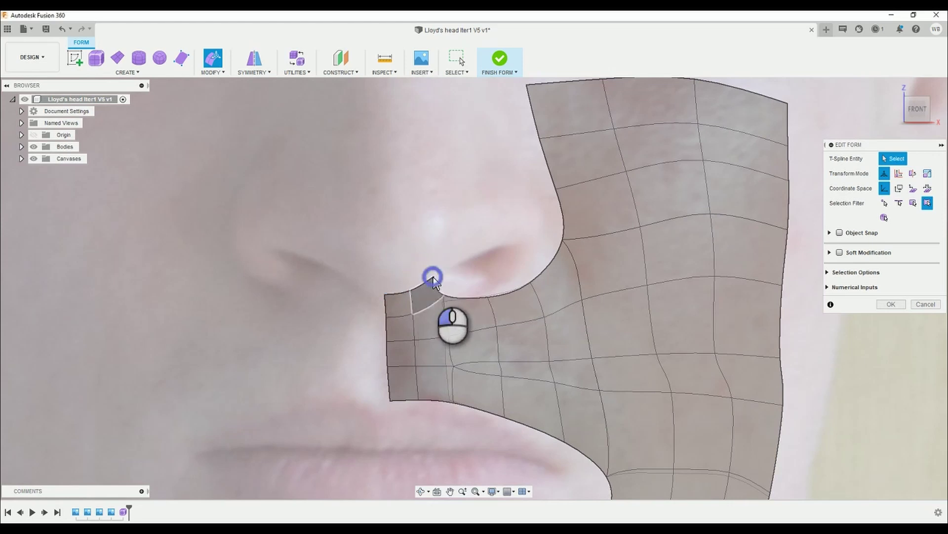
click(434, 279)
click(435, 244)
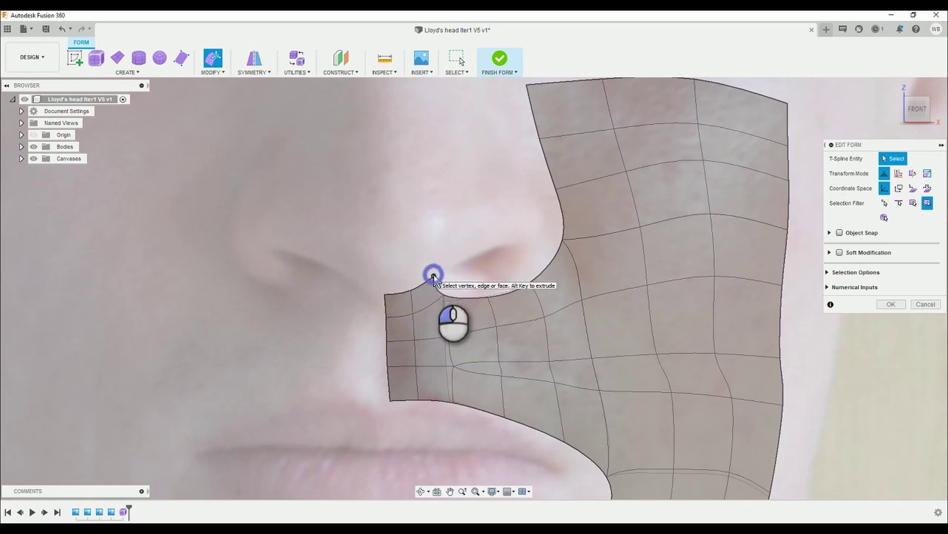
- Extrude the two top edges of the strip between the nostrils upward by about 3.97 mm
drag(434, 275, 410, 263)
click(398, 290)
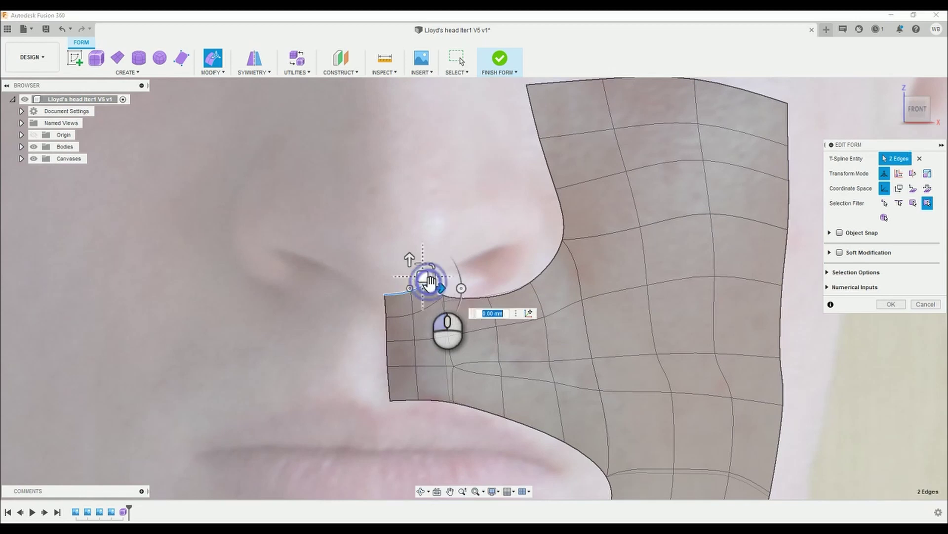
drag(422, 275, 422, 243)
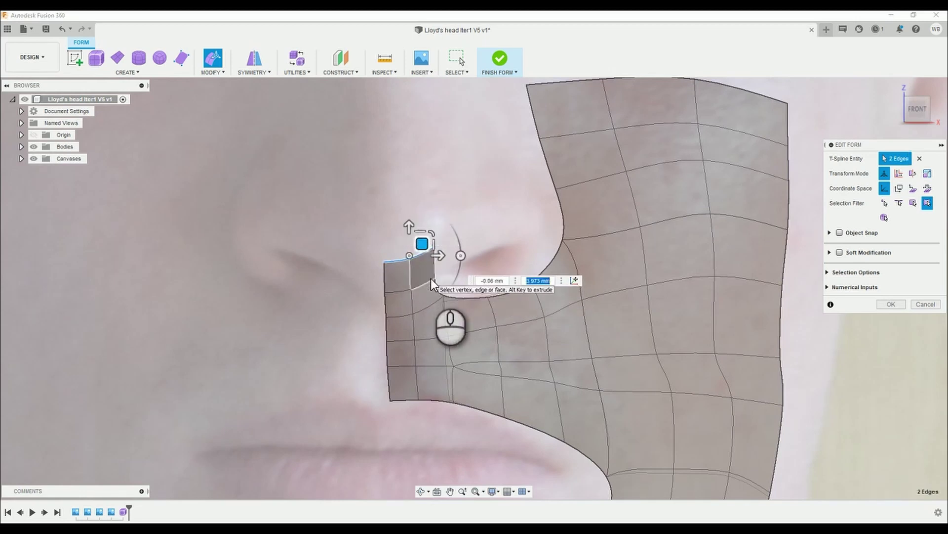
drag(402, 274, 434, 267)
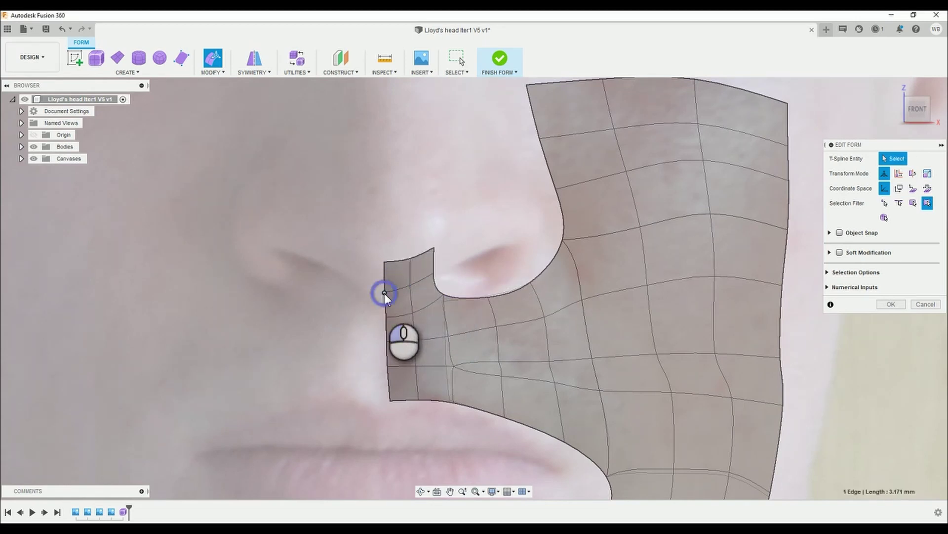
- Fine-tune the new row between the nostrils by shifting its centreline vertex, top edge and outer corner vertex
click(386, 289)
drag(385, 287, 387, 264)
click(387, 210)
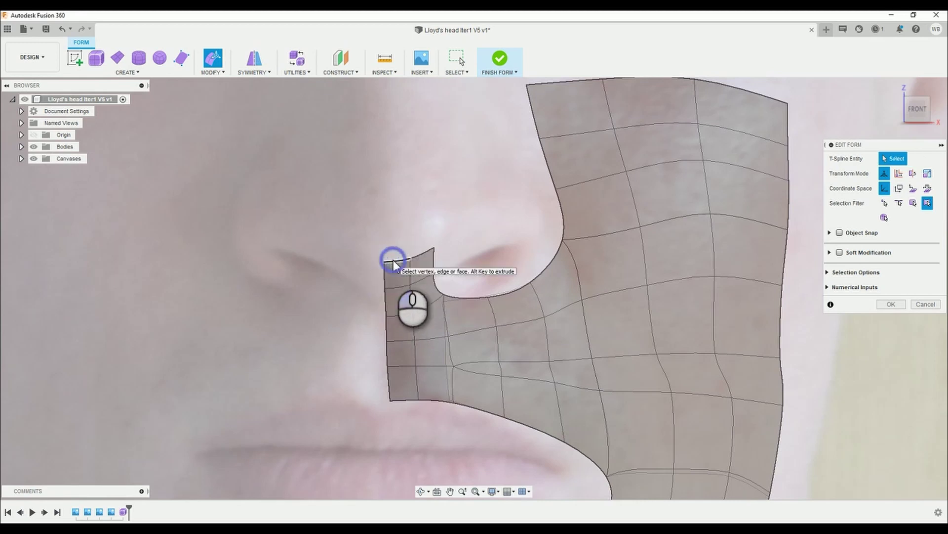
click(391, 260)
drag(396, 230, 434, 242)
click(510, 178)
click(434, 250)
click(445, 229)
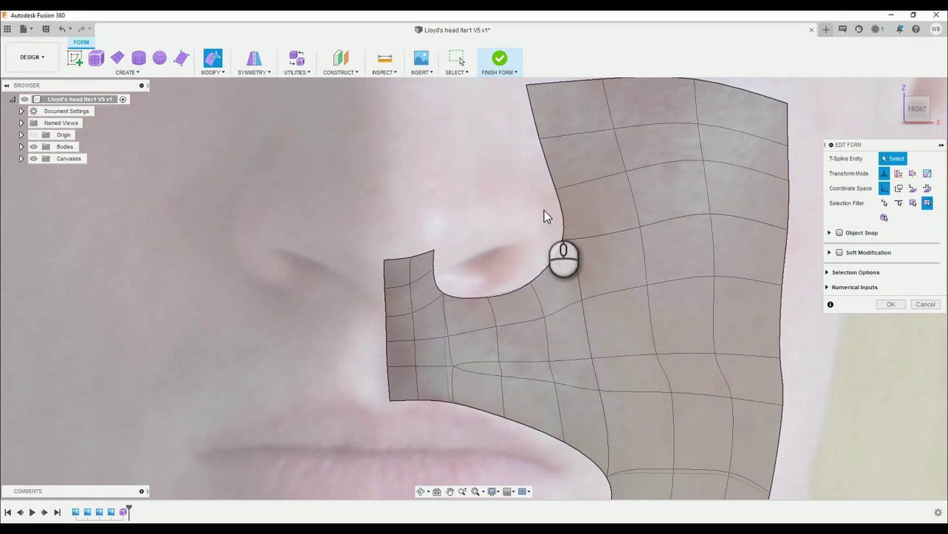
- Extrude the two top edges up by about 3.13 mm and move the outer corner outward around the inside of the nostril
double_click(393, 259)
drag(421, 246, 423, 221)
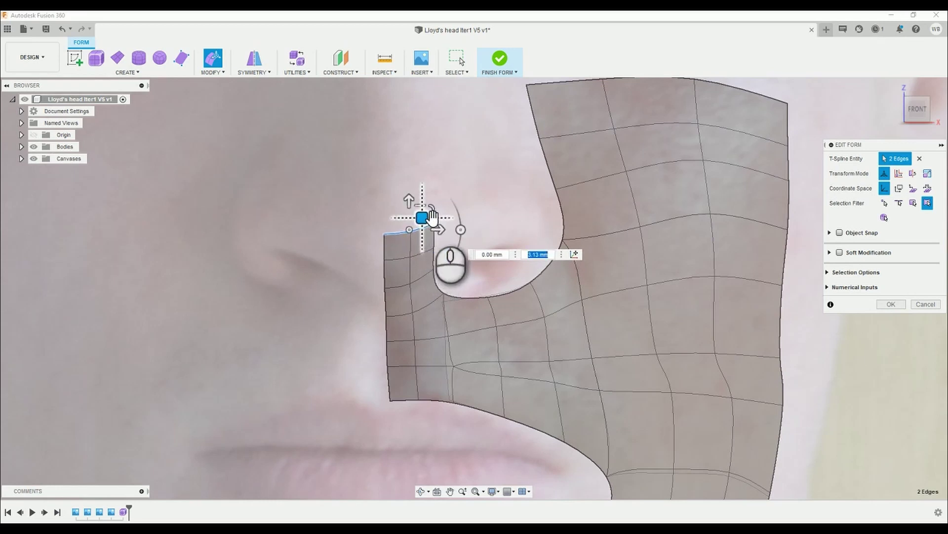
drag(422, 217, 432, 218)
click(465, 236)
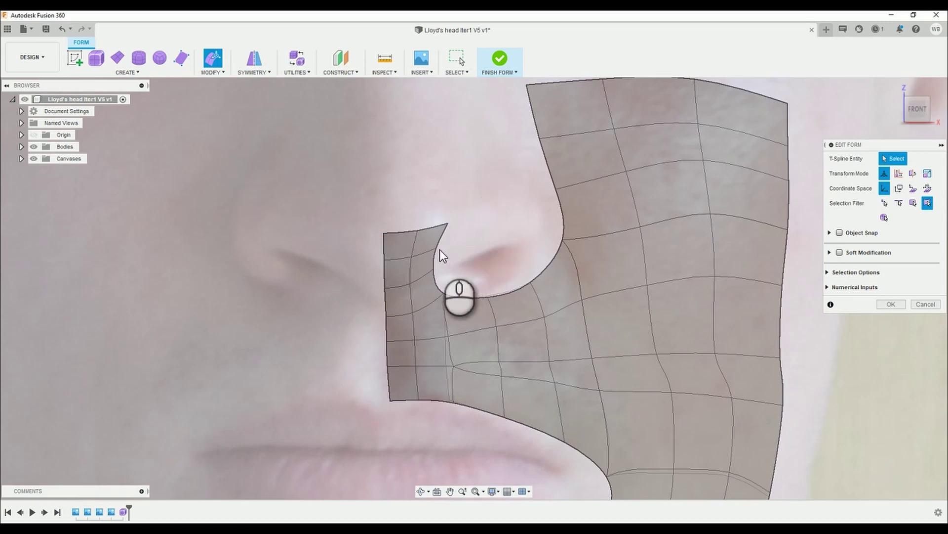
click(449, 238)
drag(451, 240, 450, 228)
click(474, 218)
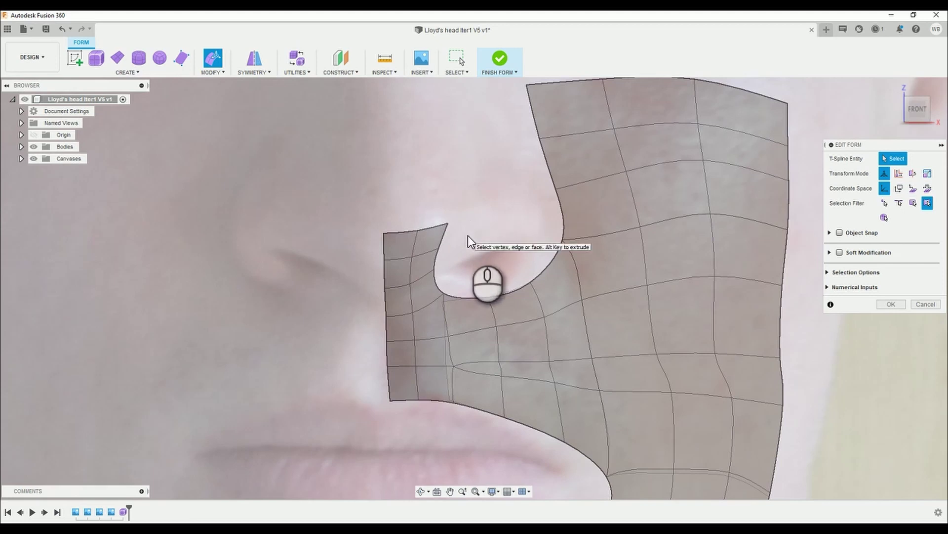
- Extrude the central nose strip's two top edges upward by about 4.15 mm
double_click(394, 231)
drag(432, 218, 433, 188)
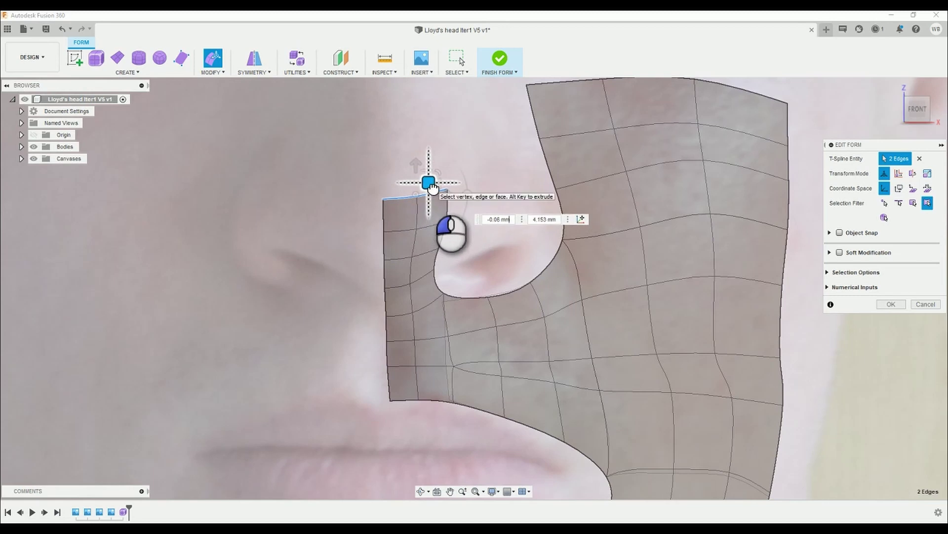
click(547, 178)
click(513, 186)
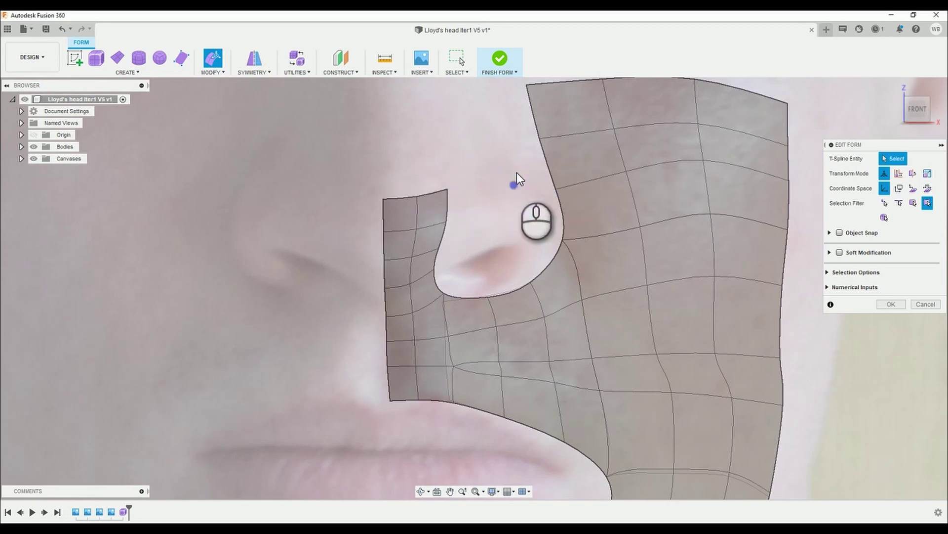
- Extrude the four cheek boundary edges beside the nostril wing slightly inward toward the nose
click(531, 117)
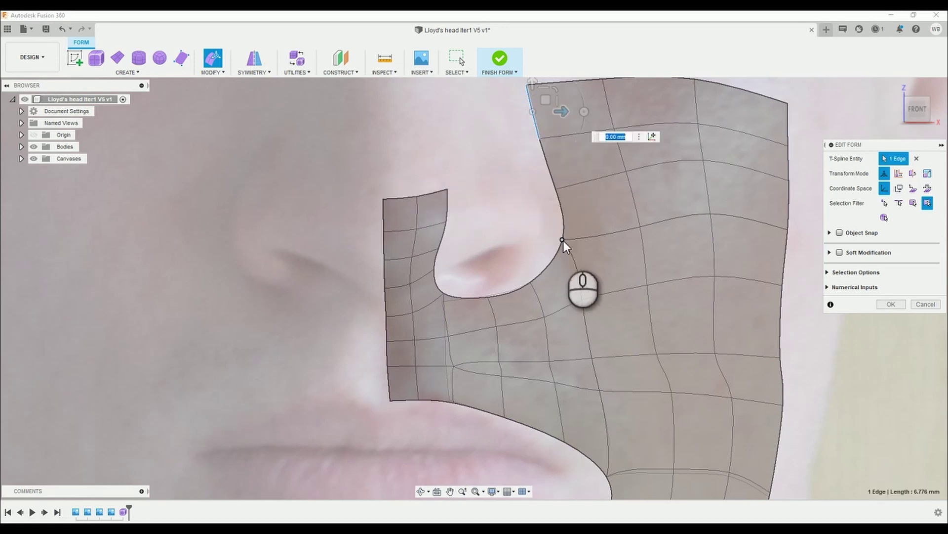
double_click(553, 260)
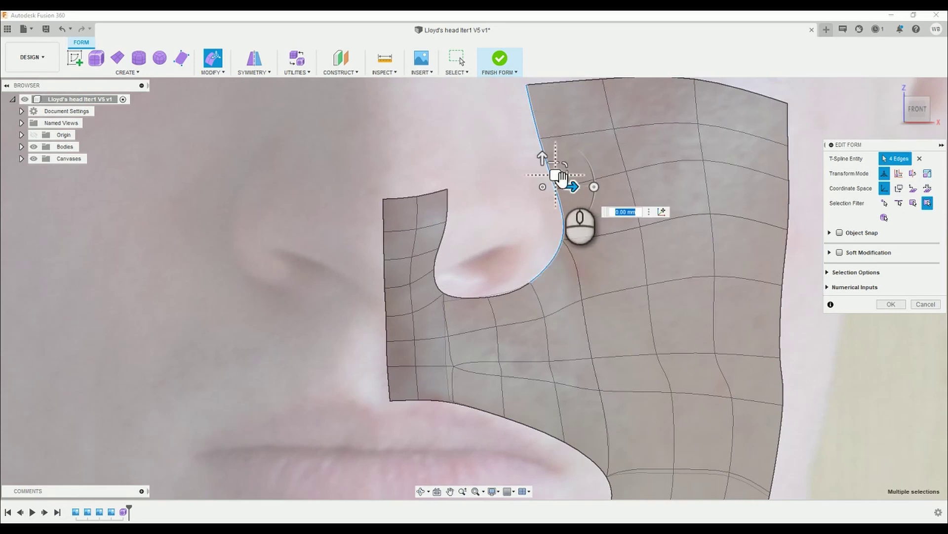
mouse_move(568, 161)
alt+mouse_down()
mouse_move(551, 176)
mouse_move(561, 161)
alt+mouse_up()
click(511, 180)
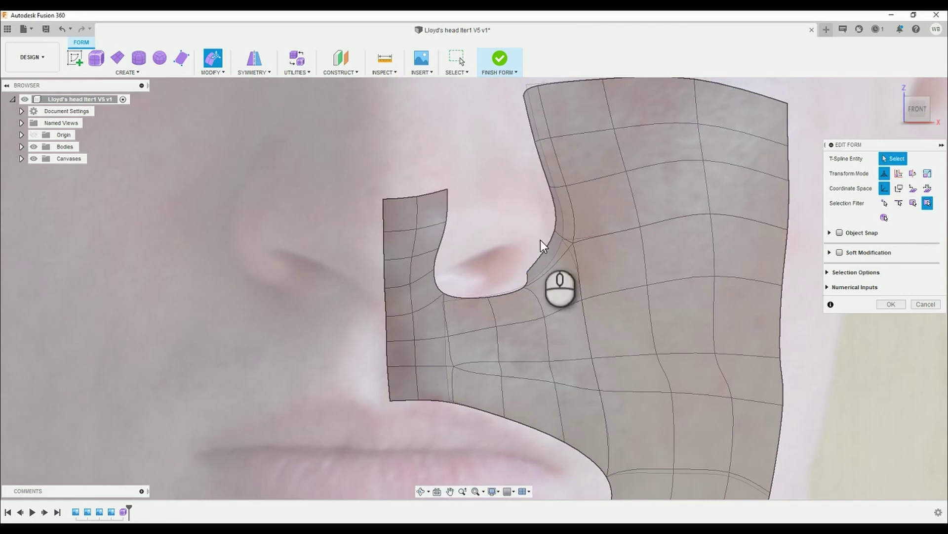
- Weld the lower end vertex of the new nostril-wing strip to the adjacent vertex on the nostril's lower boundary
key(w)
click(526, 272)
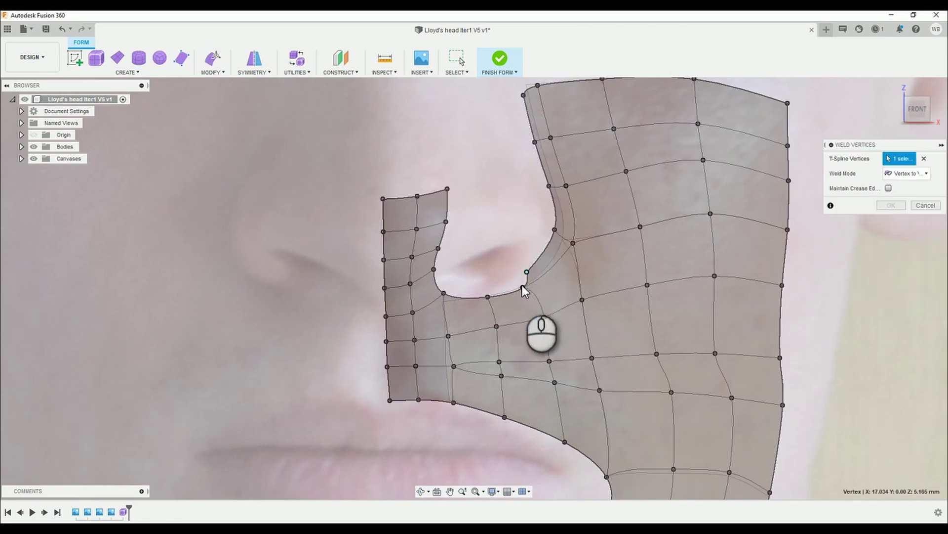
click(523, 287)
click(889, 204)
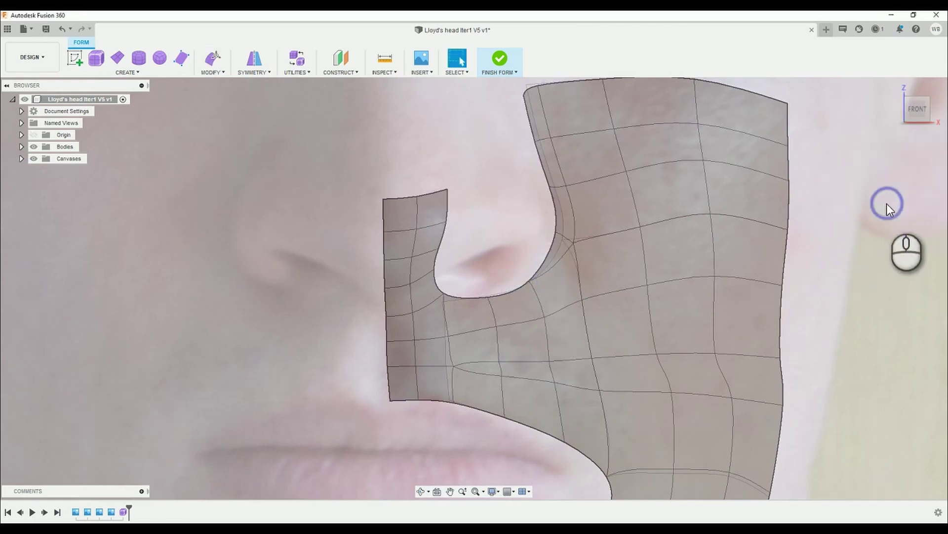
- Move the vertex at the outer side of the nostril wing outward about 1.35 mm and down about 2.52 mm
scroll(498, 226, up, 3)
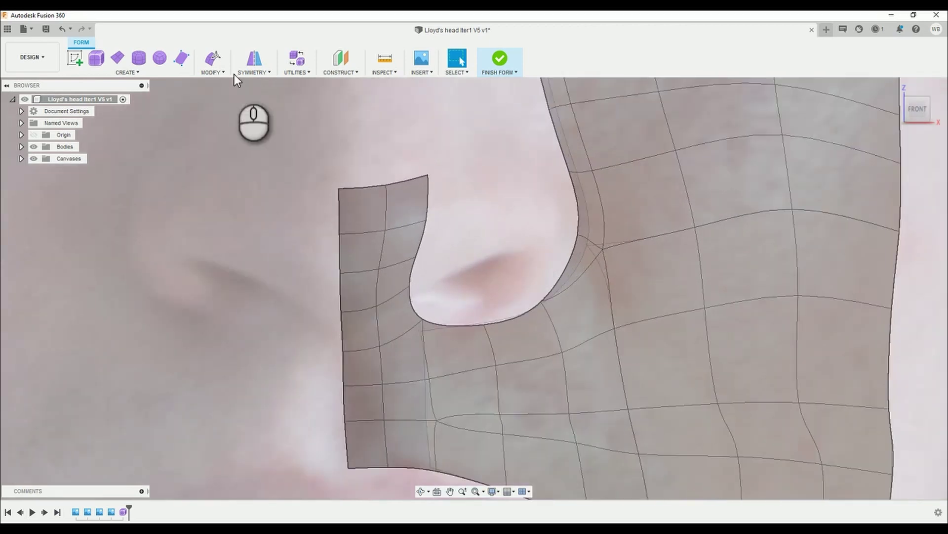
click(212, 59)
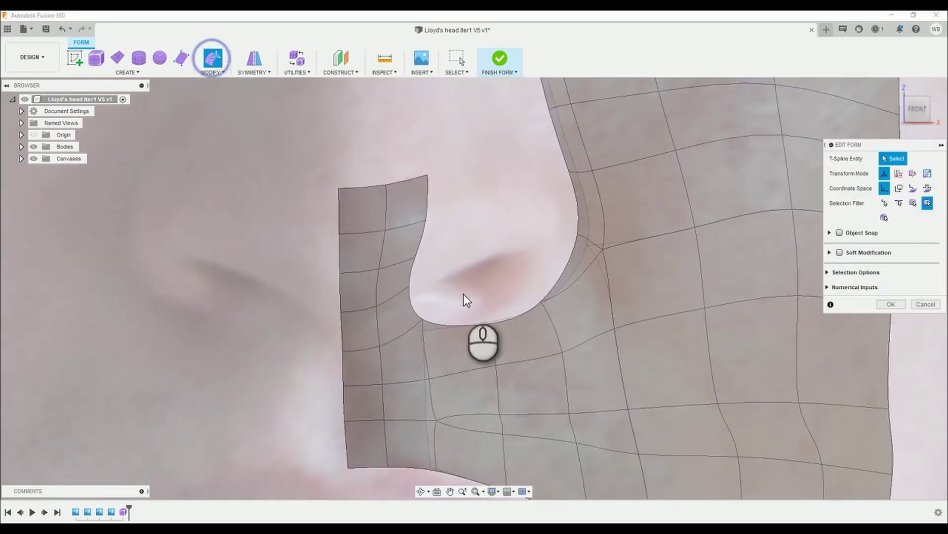
click(539, 299)
drag(551, 288, 557, 294)
click(526, 240)
click(579, 235)
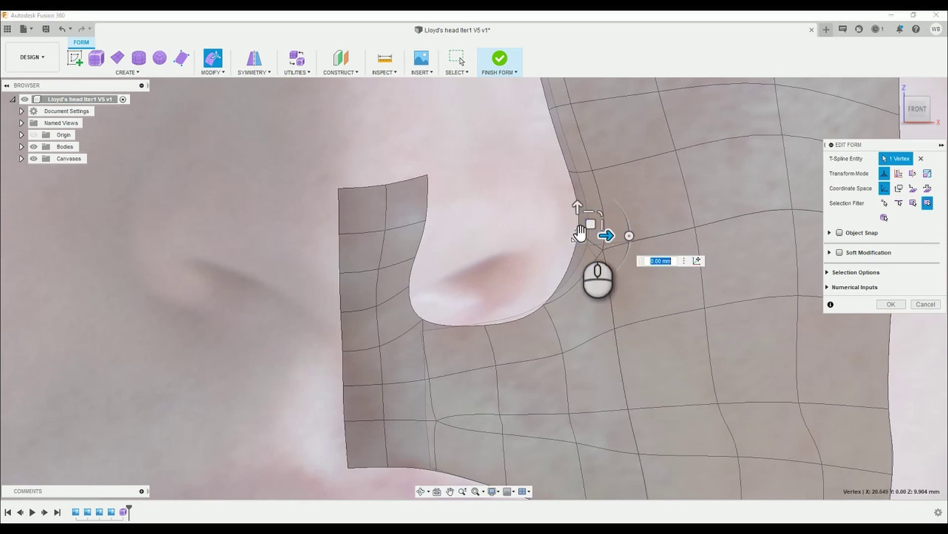
drag(581, 229, 603, 260)
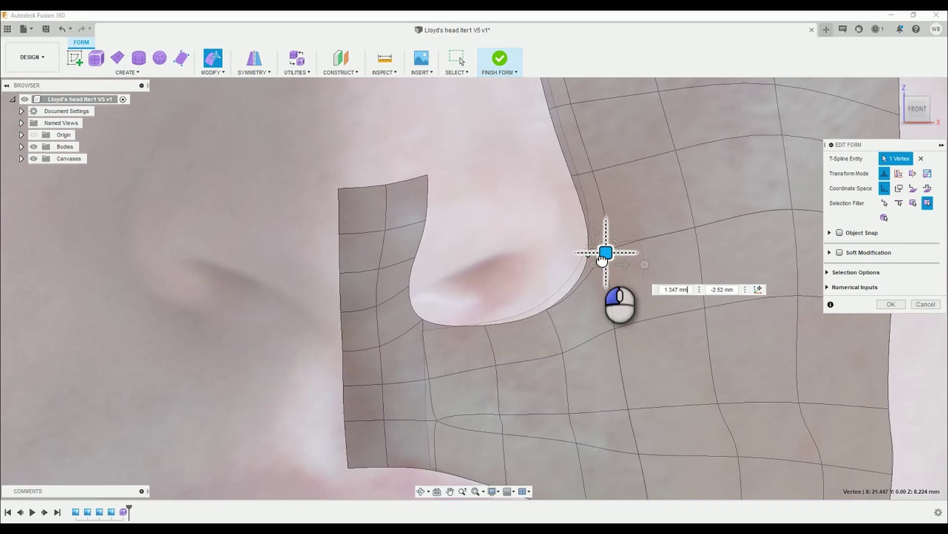
- Nudge the middle vertex on the nostril's lower boundary to follow the nostril outline in the photo
click(483, 323)
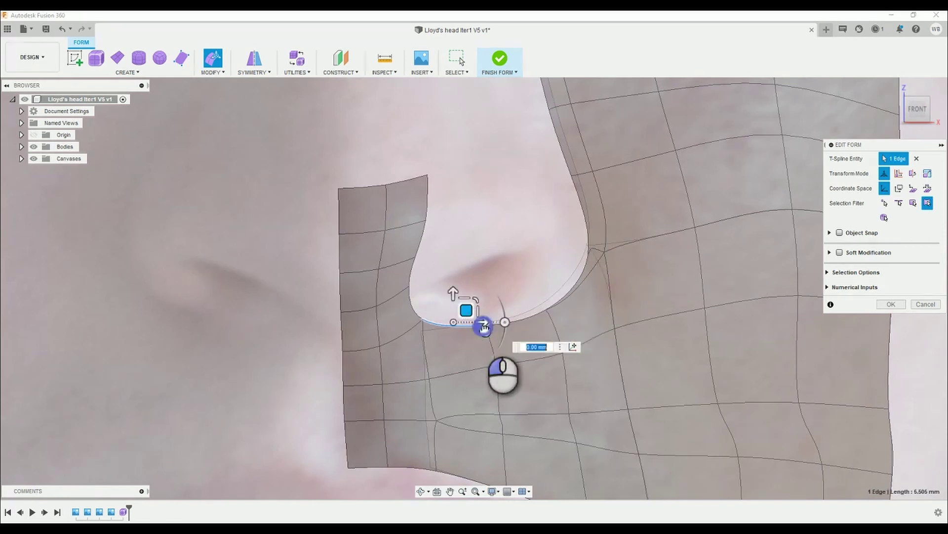
click(487, 309)
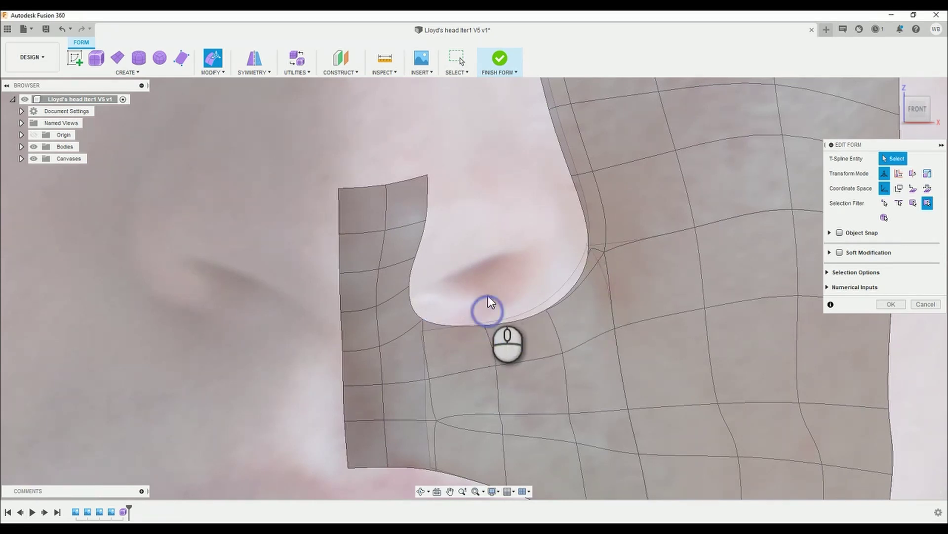
click(484, 326)
drag(484, 326, 494, 318)
click(525, 155)
- Move the cheek strip's top inner corner vertex about 1.43 mm toward the nose and 0.53 mm up, and adjust the boundary vertex below it
middle_drag(524, 143, 476, 296)
click(485, 214)
mouse_move(488, 212)
mouse_down()
mouse_move(500, 206)
mouse_move(486, 202)
mouse_up()
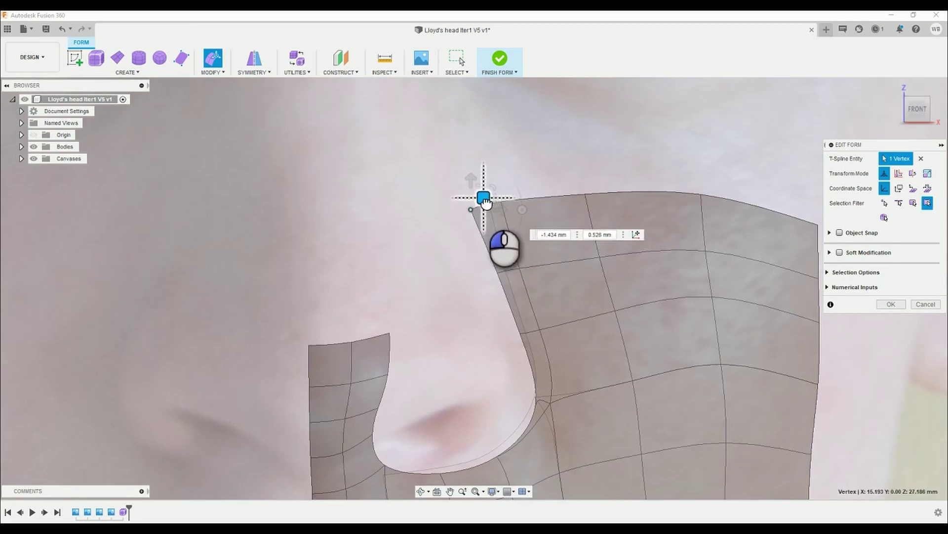
click(497, 274)
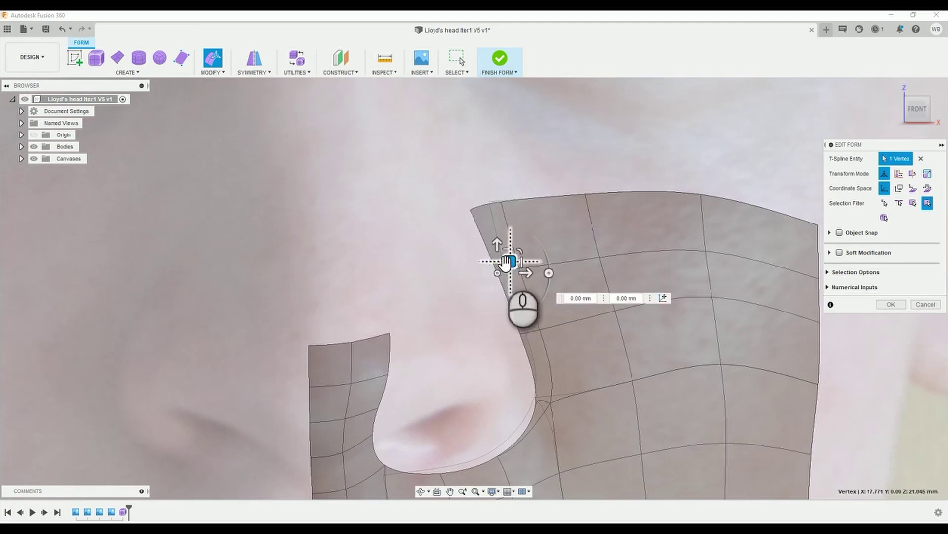
click(514, 180)
- Widen the narrow strip beside the nose by shifting its interior edge loop outward onto the cheek, including the edge beside the nostril wing
drag(495, 190, 540, 271)
drag(542, 236, 573, 236)
click(550, 360)
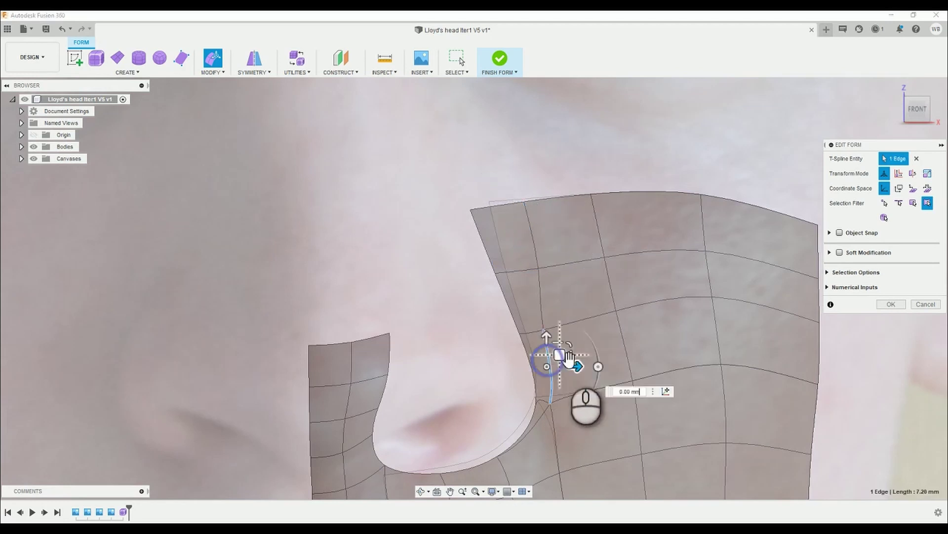
drag(579, 364, 611, 367)
click(384, 289)
- Raise the star vertex above the upper lip slightly and adjust the neighbouring vertex in the central strip to match
scroll(379, 263, up, 4)
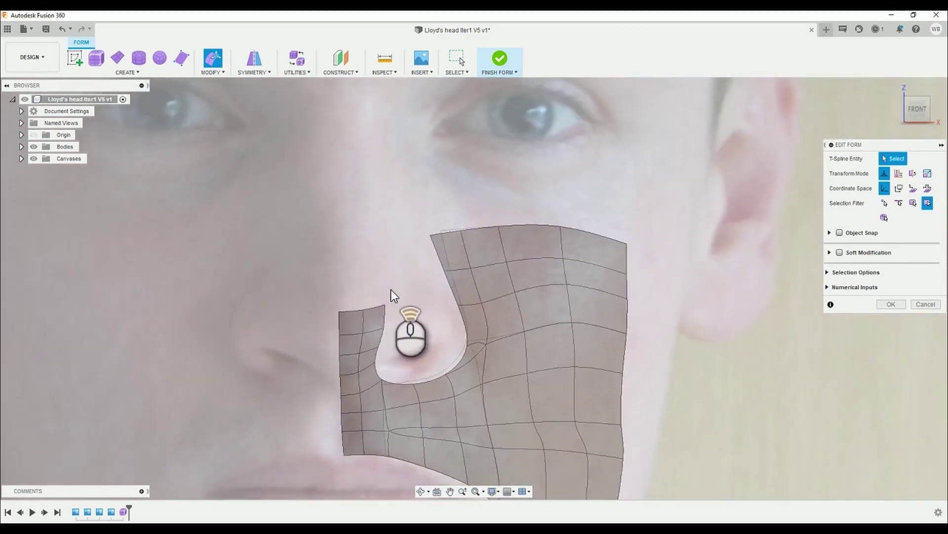
scroll(402, 336, up, 5)
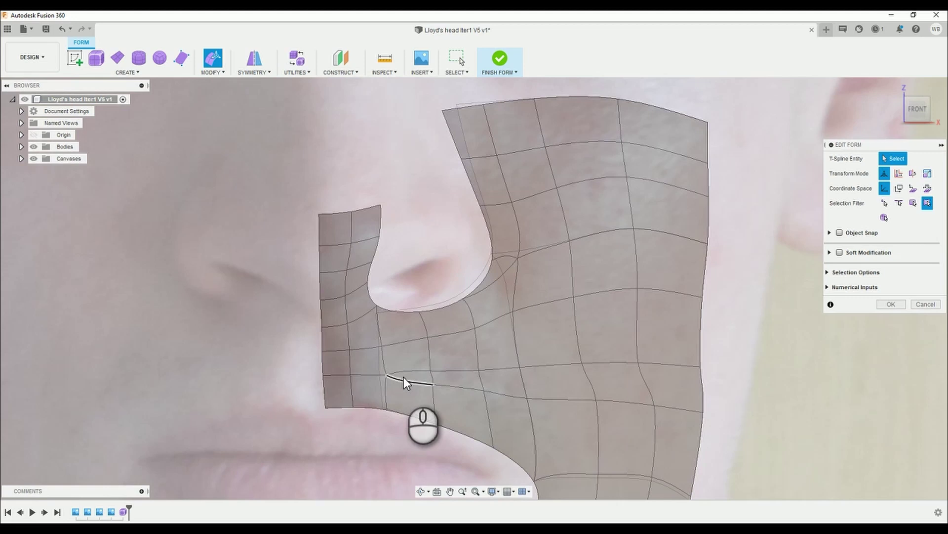
click(387, 373)
drag(388, 377, 400, 351)
click(317, 367)
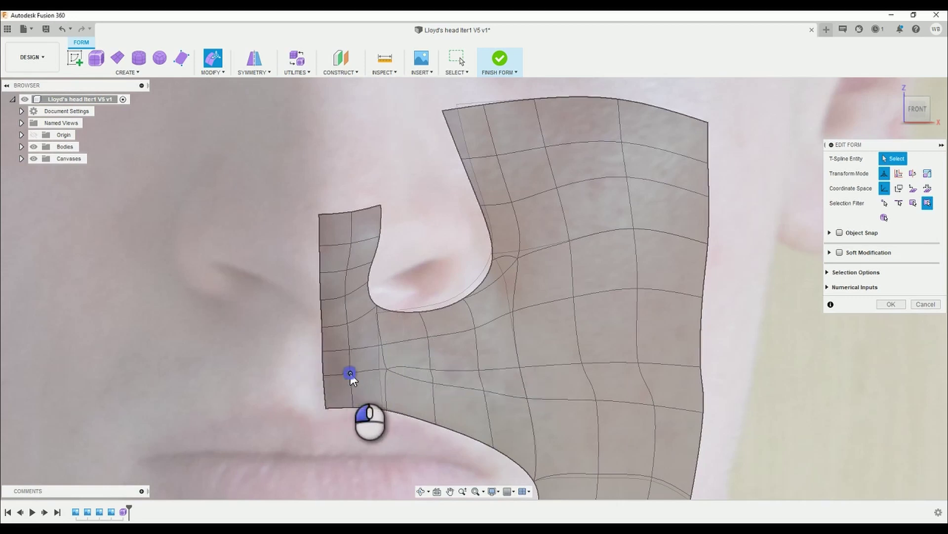
drag(351, 372, 358, 355)
click(314, 343)
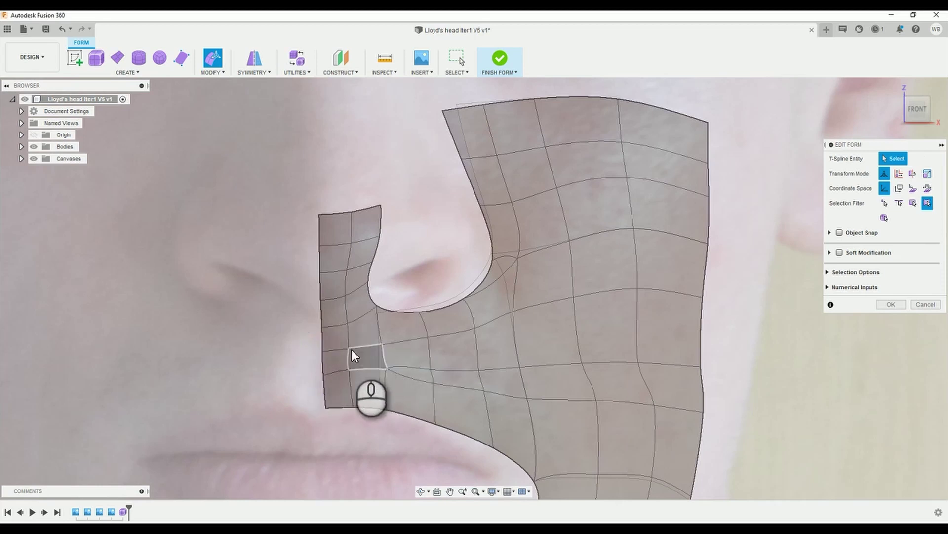
- Even out the mesh row beneath the nostril by raising its inner edge and lowering its outer edge slightly
click(359, 348)
drag(365, 320, 365, 312)
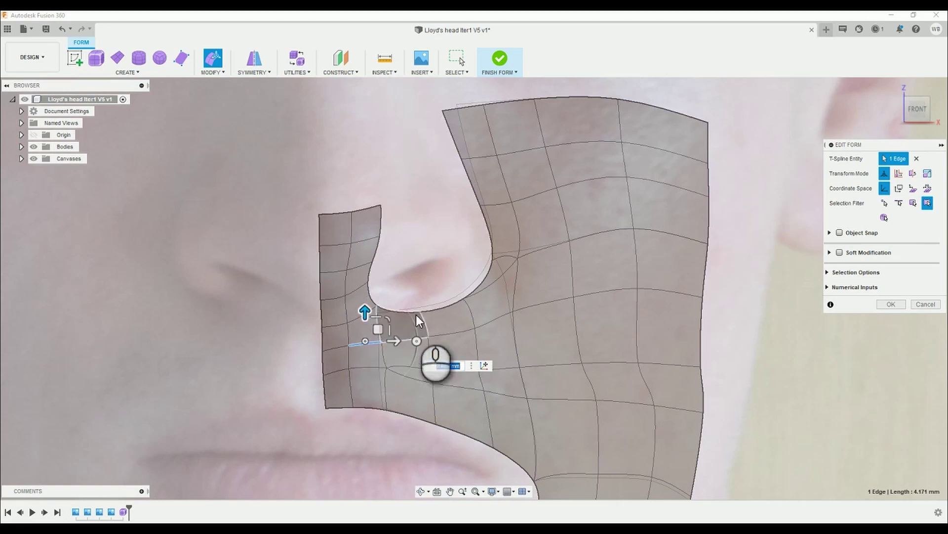
click(458, 332)
drag(450, 298, 452, 312)
- Lower the cheek edge beside the nostril wing slightly and move the row's next outer vertex down about 1.75 mm
click(529, 307)
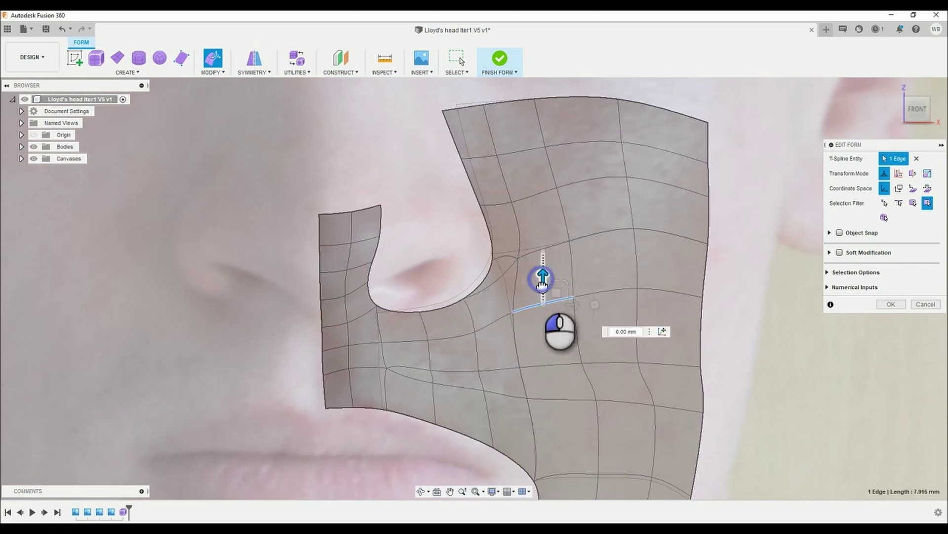
click(639, 289)
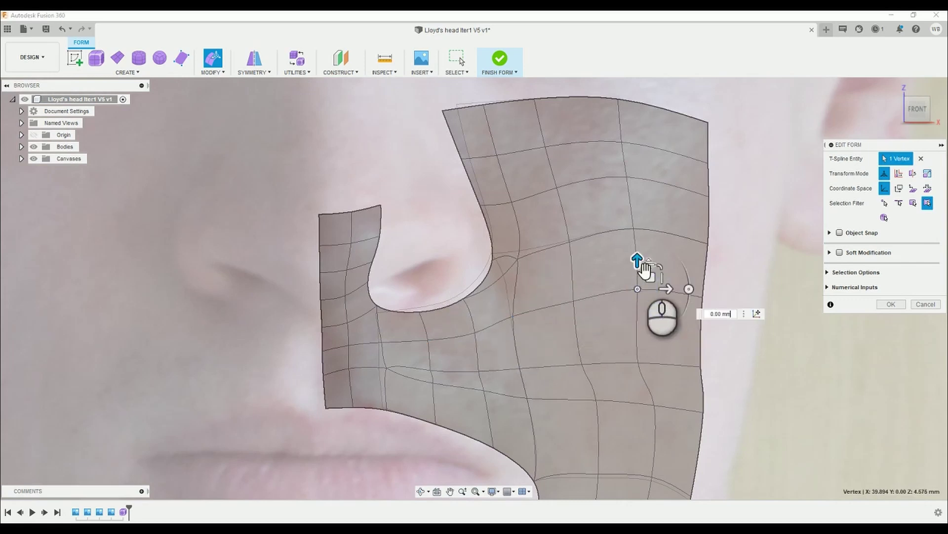
drag(637, 264, 642, 278)
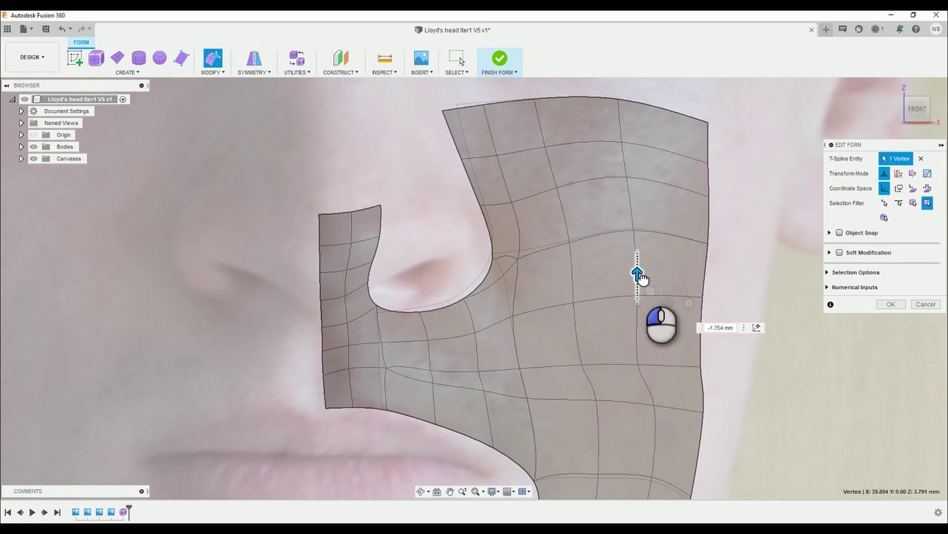
click(415, 237)
- Extrude the central nose strip's three upper nostril-side edges outward and slightly up over the nostril
scroll(395, 237, up, 3)
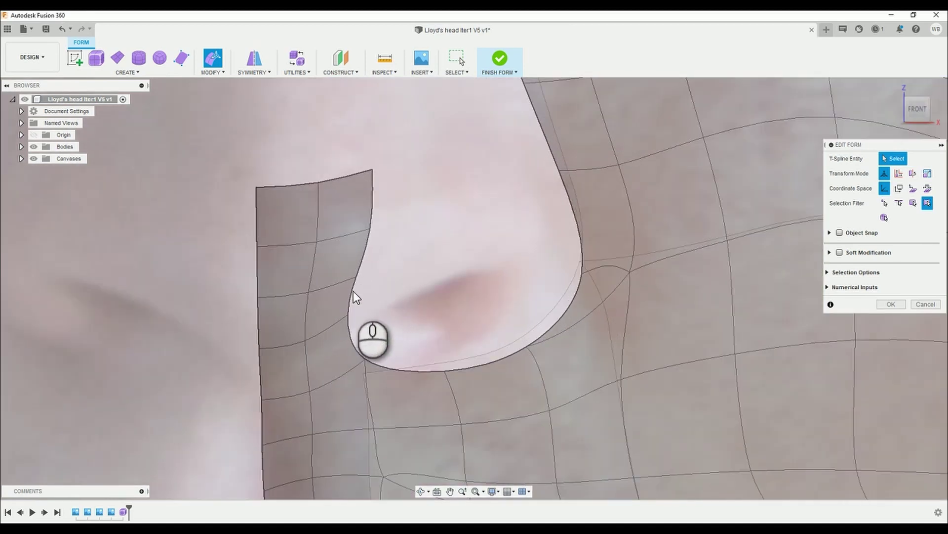
click(352, 291)
shift+double_click(373, 195)
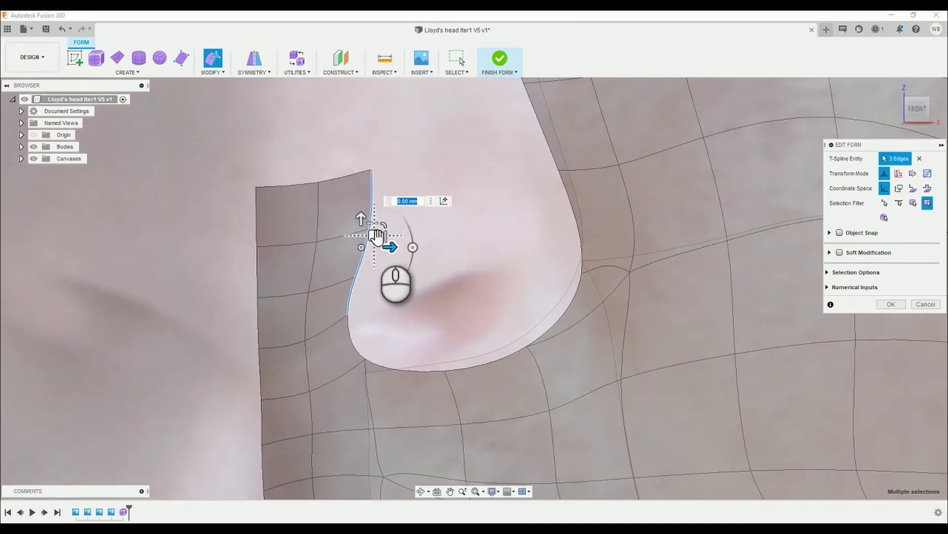
drag(377, 236, 440, 209)
click(491, 159)
- Raise the middle top edge of the nose strip and rotate its upper outer edge by -15 degrees
scroll(440, 151, down, 2)
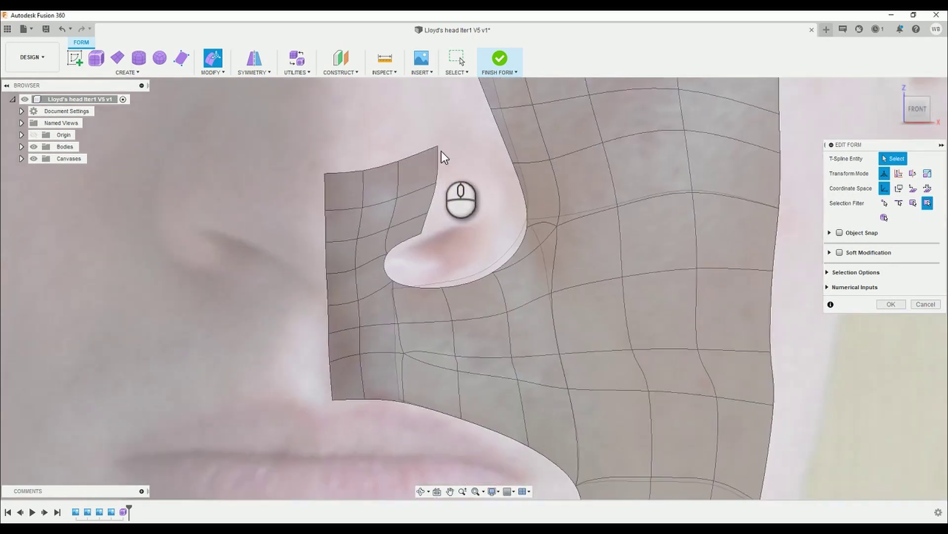
middle_drag(443, 150, 399, 339)
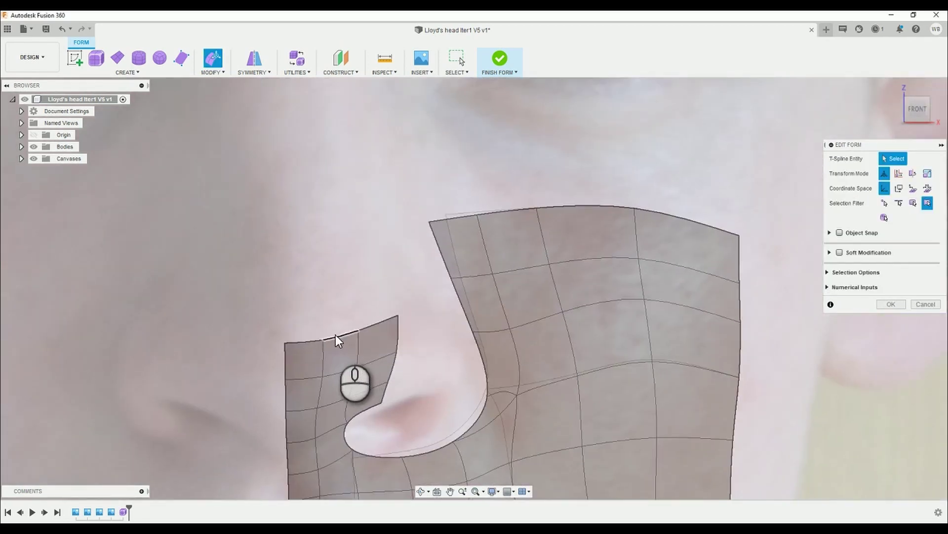
click(339, 331)
drag(353, 324, 351, 310)
click(397, 292)
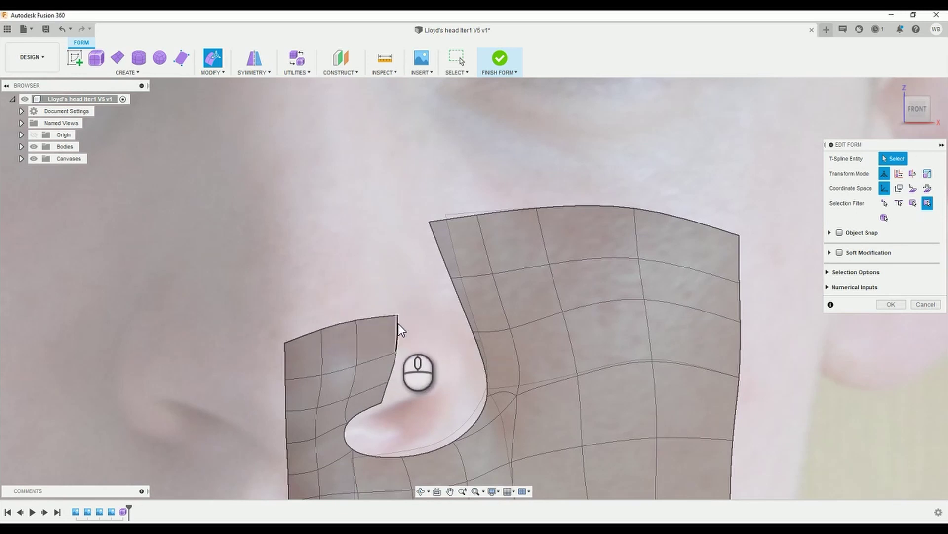
click(403, 349)
drag(400, 324, 439, 307)
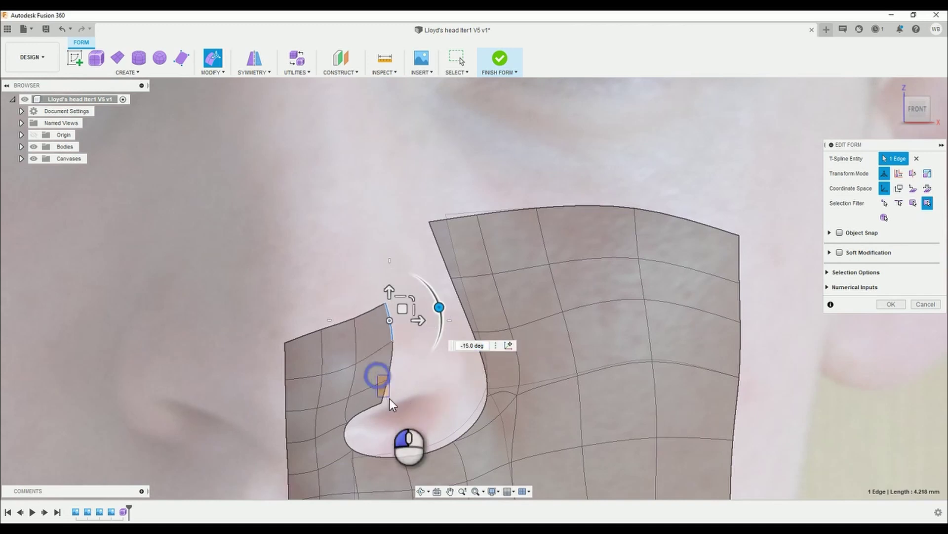
- Extrude the nose strip's three outer edges about 2.79 mm outward and 0.97 mm up
drag(390, 402, 426, 334)
double_click(392, 331)
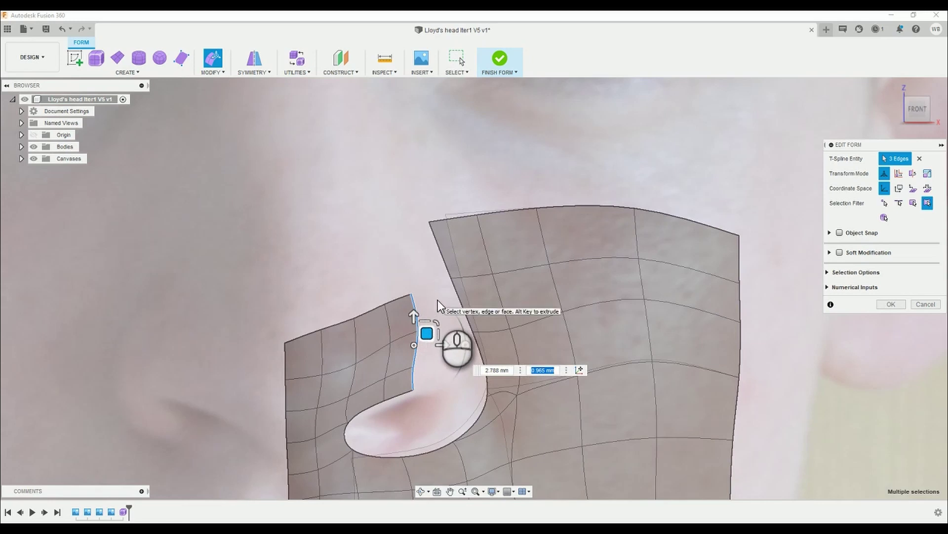
click(437, 299)
- Lower the newest nose column's top edge by about 1.56 mm and move its outer corner vertex down to level the top boundary
click(412, 352)
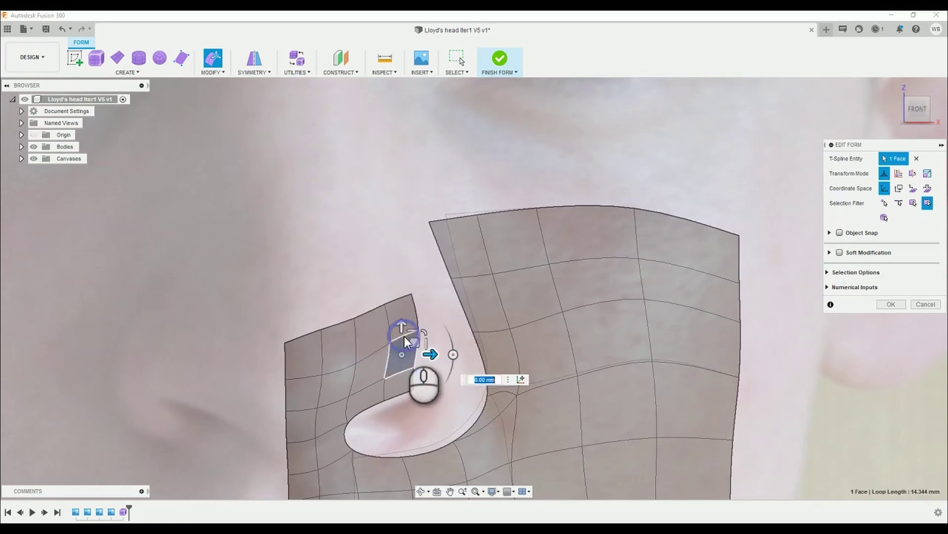
drag(415, 348, 432, 353)
drag(408, 308, 407, 323)
click(425, 300)
drag(376, 293, 408, 322)
drag(366, 268, 413, 324)
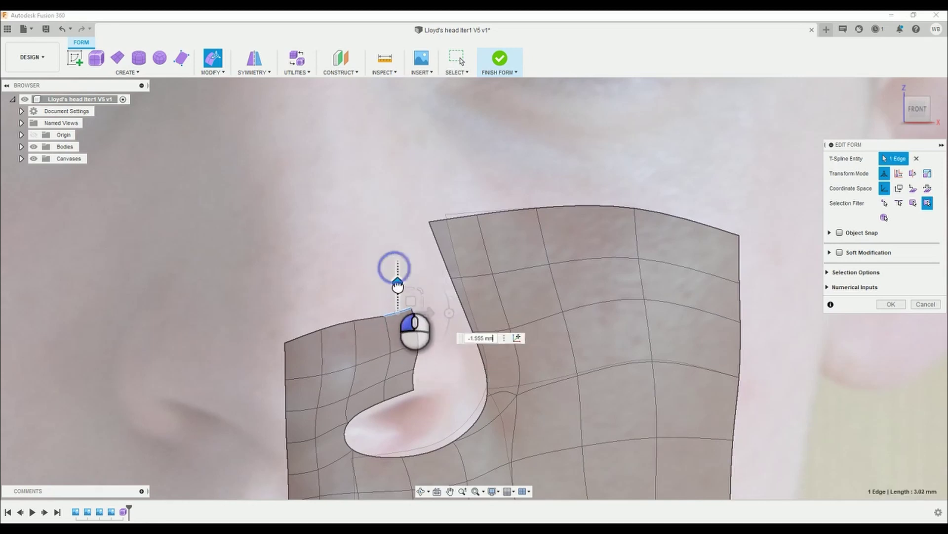
click(426, 277)
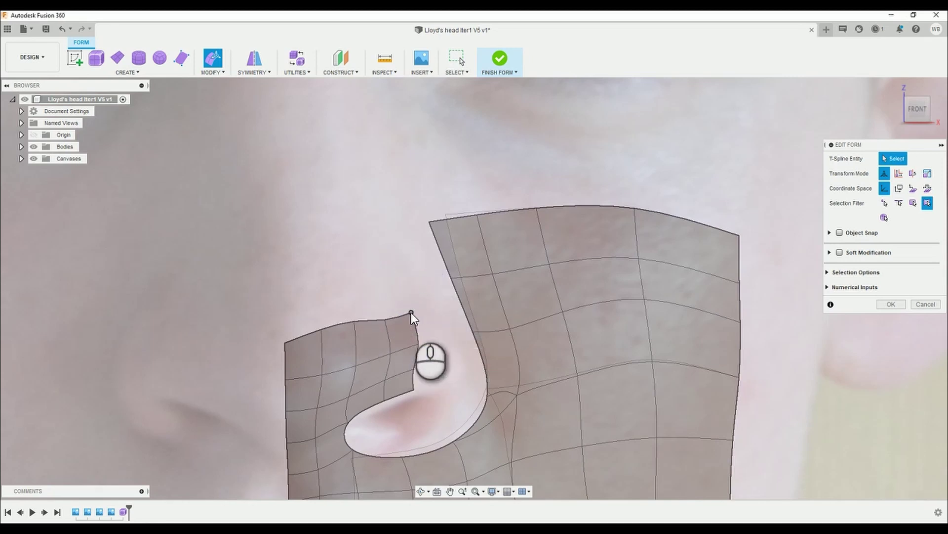
click(411, 312)
click(423, 390)
- Extrude the column's three outer edges about 3.65 mm toward the nostril wing and 0.38 mm down
double_click(414, 380)
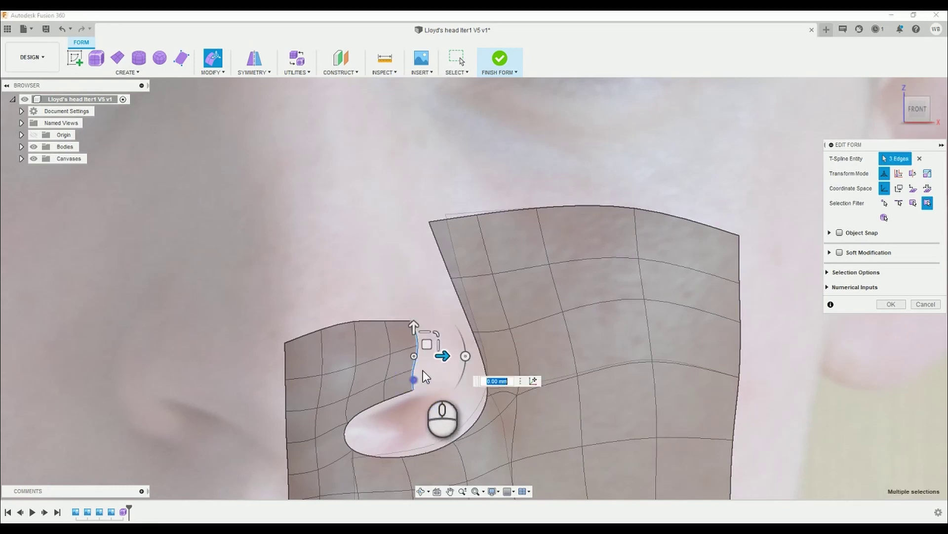
drag(428, 345, 460, 347)
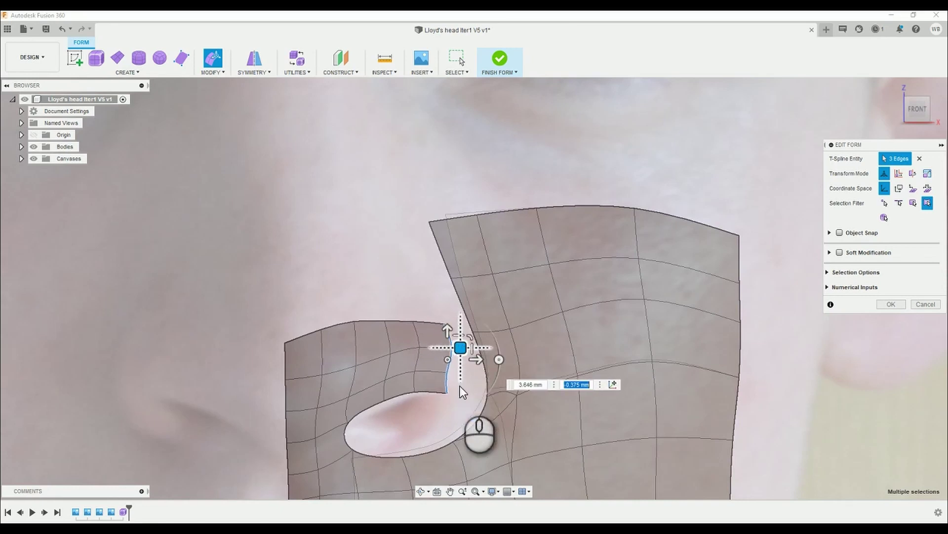
click(427, 390)
- Raise the new column's bottom face slightly and move its top outer corner vertex up about 2.25 mm and inward 0.70 mm
click(429, 380)
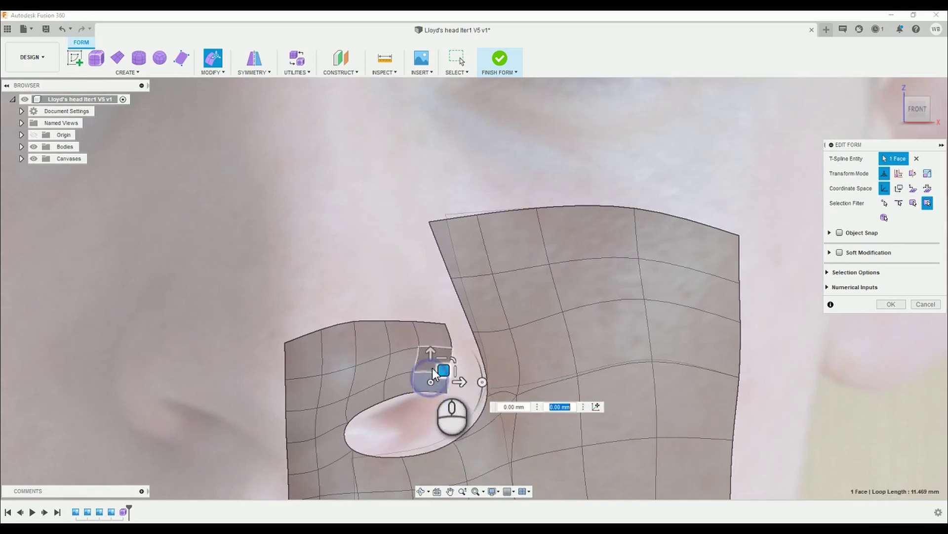
drag(443, 370, 447, 363)
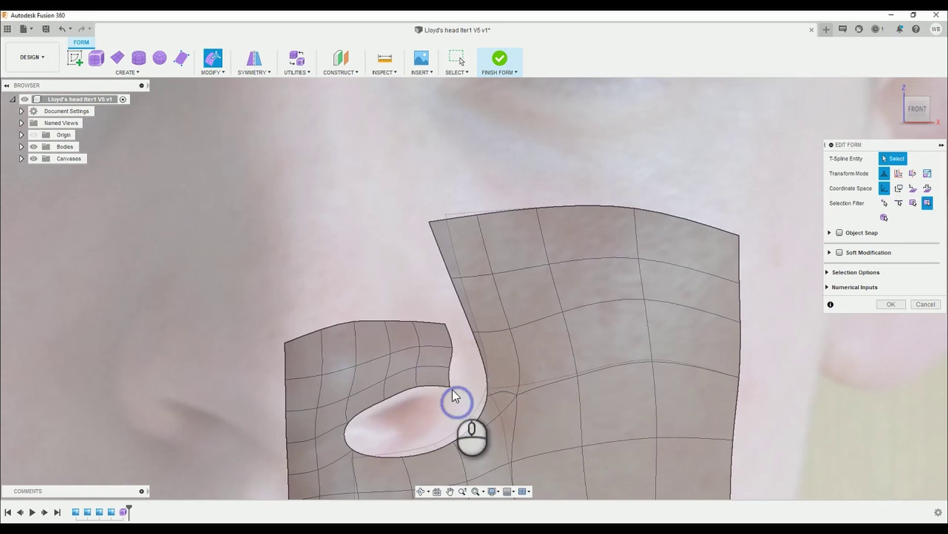
click(435, 340)
drag(443, 323, 452, 281)
click(418, 298)
click(446, 311)
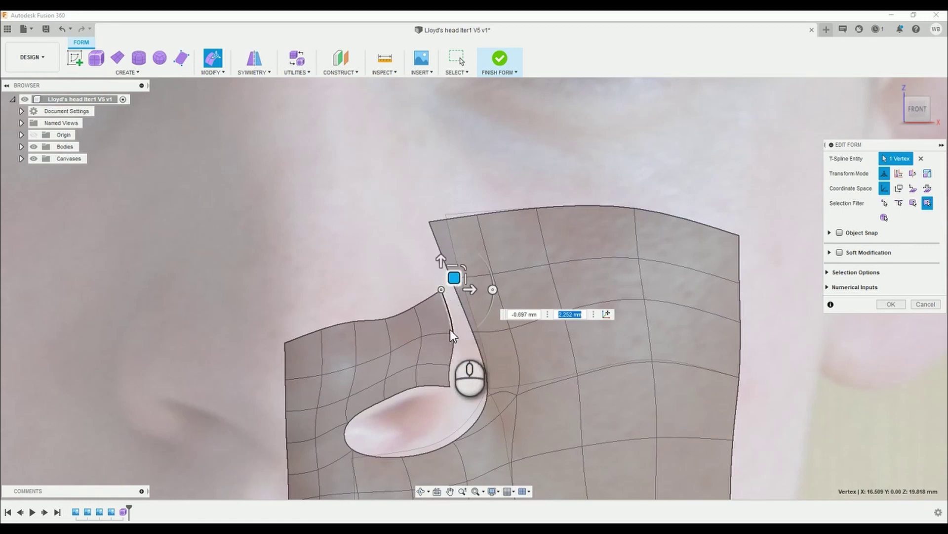
- Adjust the new column's lowest outer edge inward and shift the edge above it about 0.48 mm inward
click(448, 372)
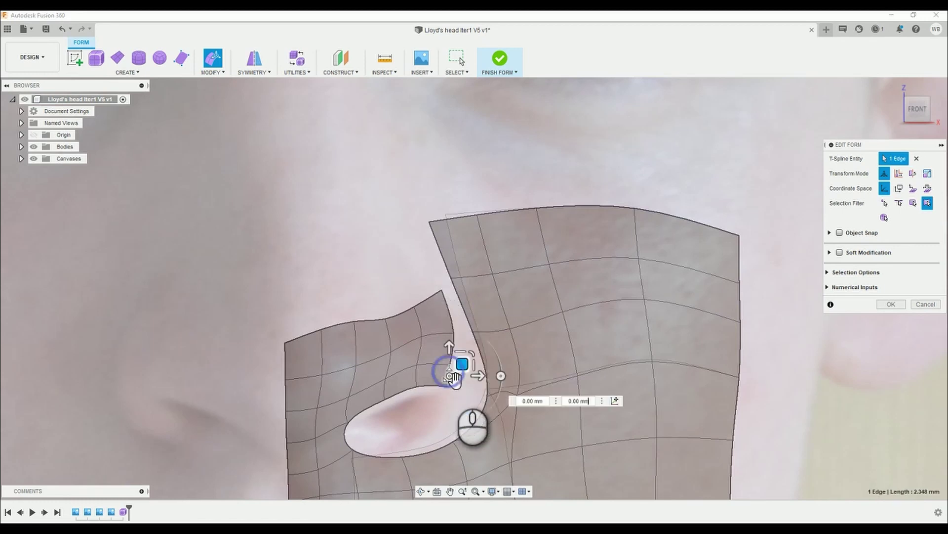
drag(511, 382, 465, 372)
click(443, 396)
click(450, 358)
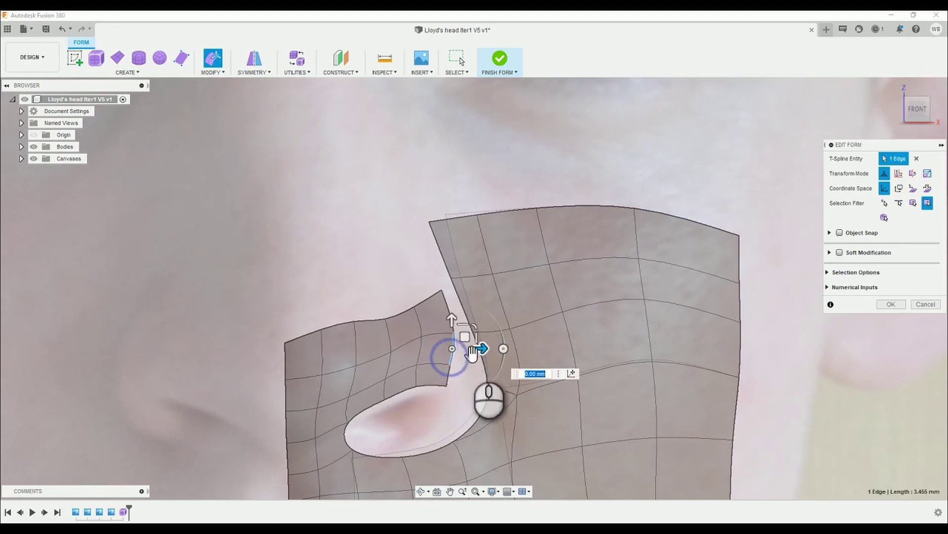
drag(466, 338, 461, 338)
click(455, 401)
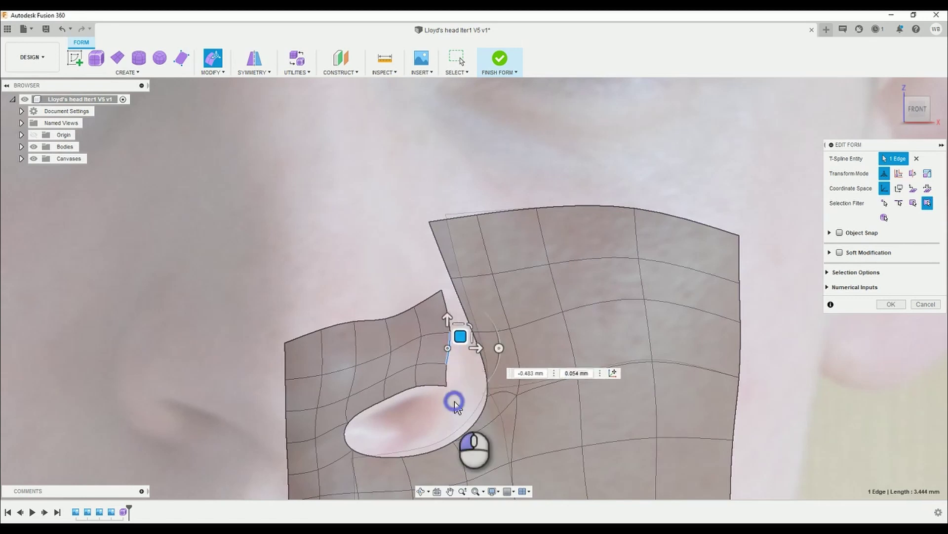
- Try to move the nose column's two lower outer edges outward and weld the column's outer vertices to the cheek mesh
click(450, 354)
shift+click(447, 376)
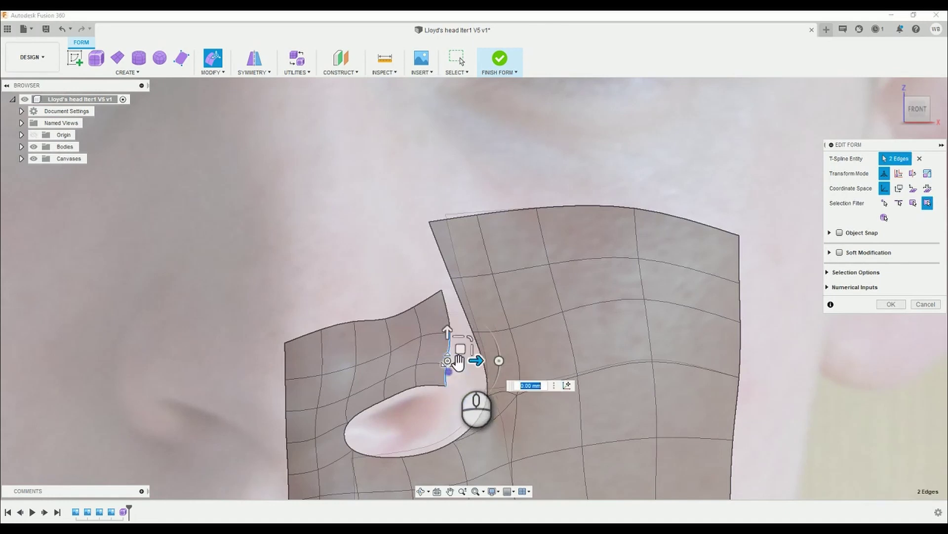
drag(461, 352, 481, 365)
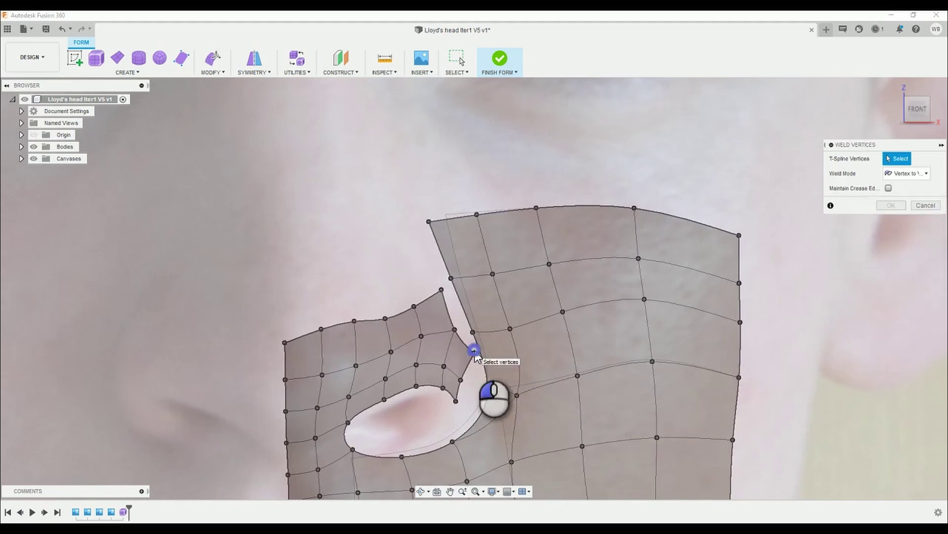
click(475, 350)
click(897, 206)
click(204, 59)
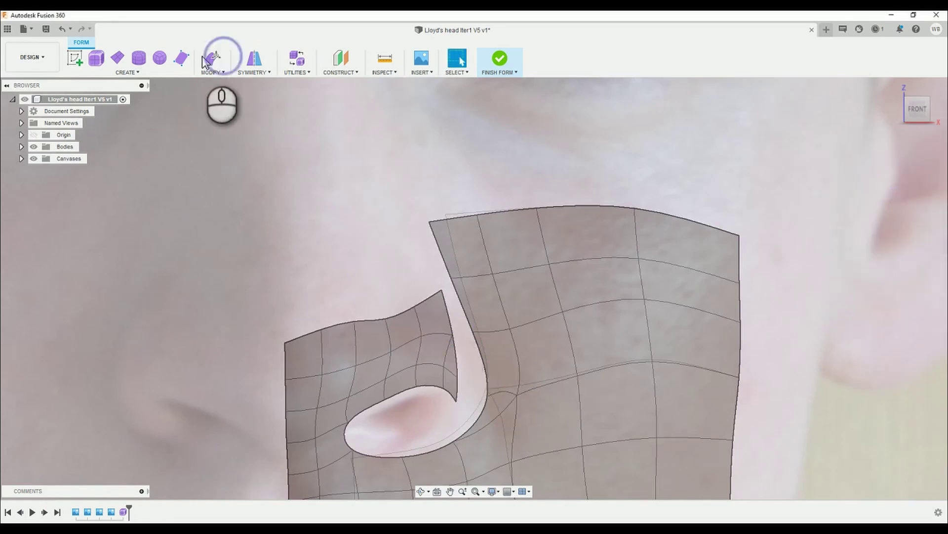
- Try to reshape the nose column's top corner and outer edges so they follow the cheek mesh boundary
click(436, 313)
drag(446, 305, 392, 298)
click(385, 318)
click(419, 307)
click(419, 307)
click(447, 373)
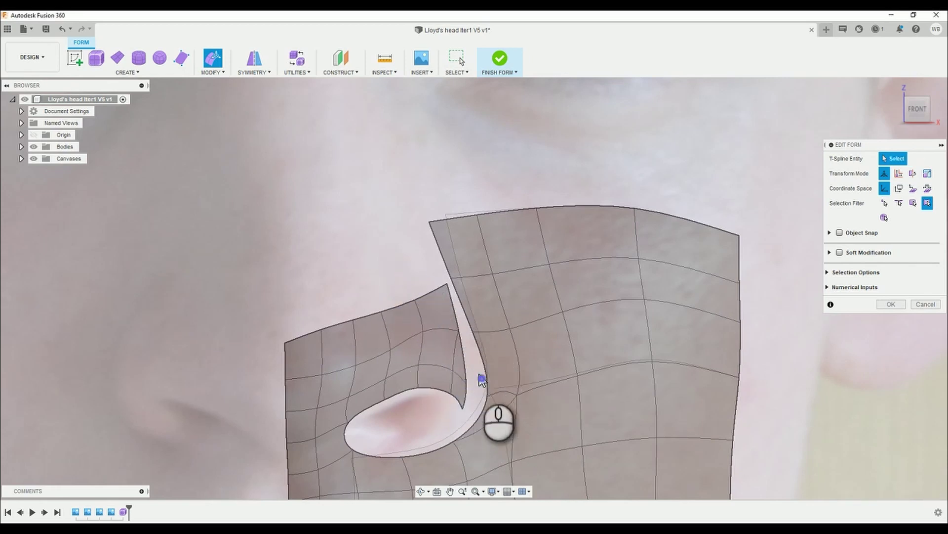
click(478, 356)
drag(480, 356, 483, 397)
- Try to weld the nose column's outer vertices to the neighbouring cheek mesh vertices
scroll(472, 415, up, 3)
scroll(476, 415, down, 2)
scroll(477, 415, up, 1)
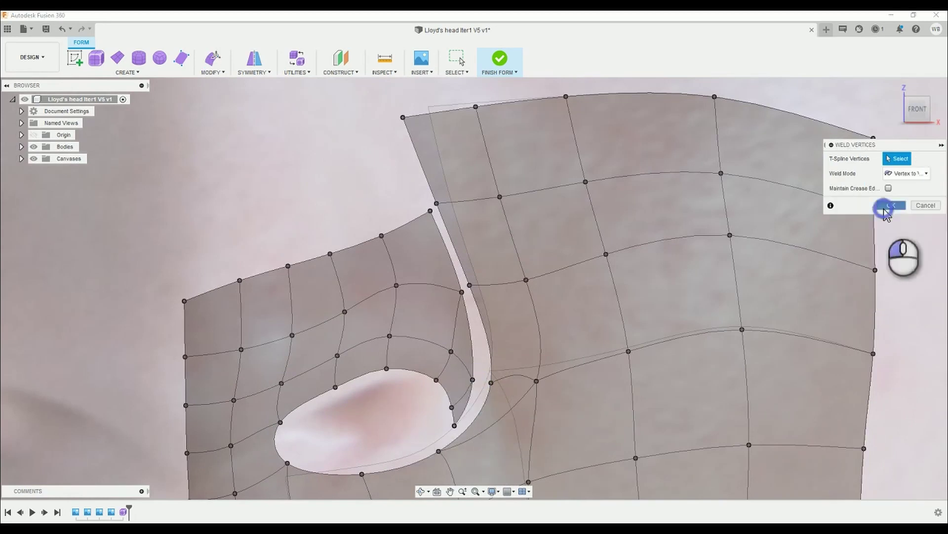
click(464, 281)
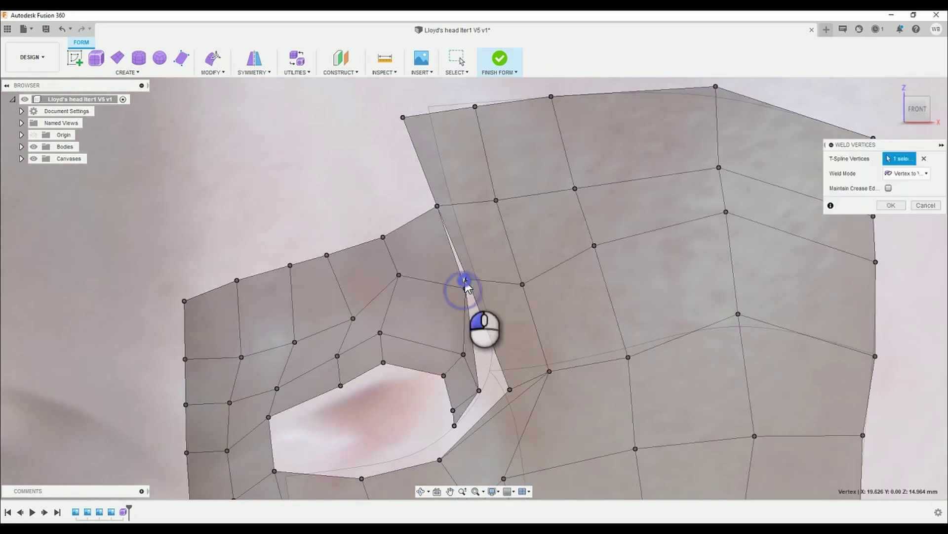
click(454, 424)
click(891, 205)
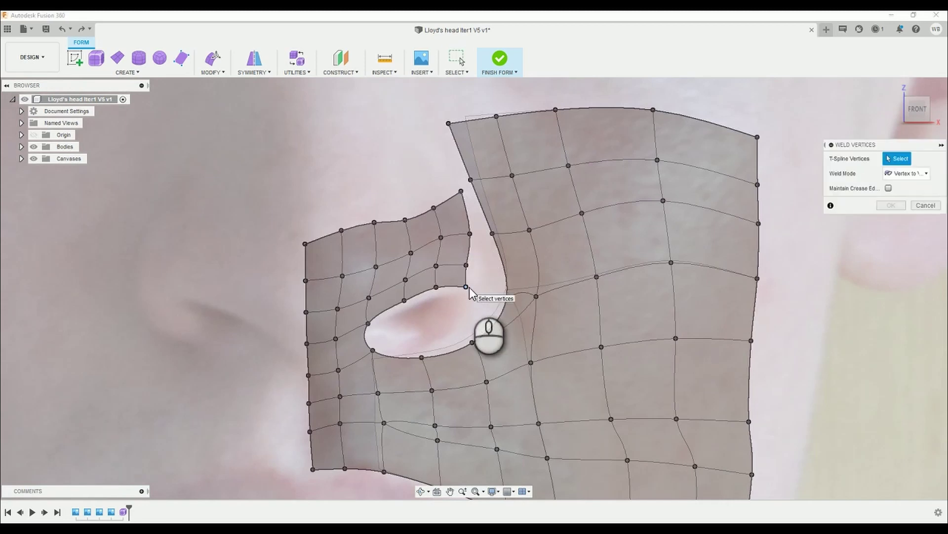
click(482, 255)
key(Escape)
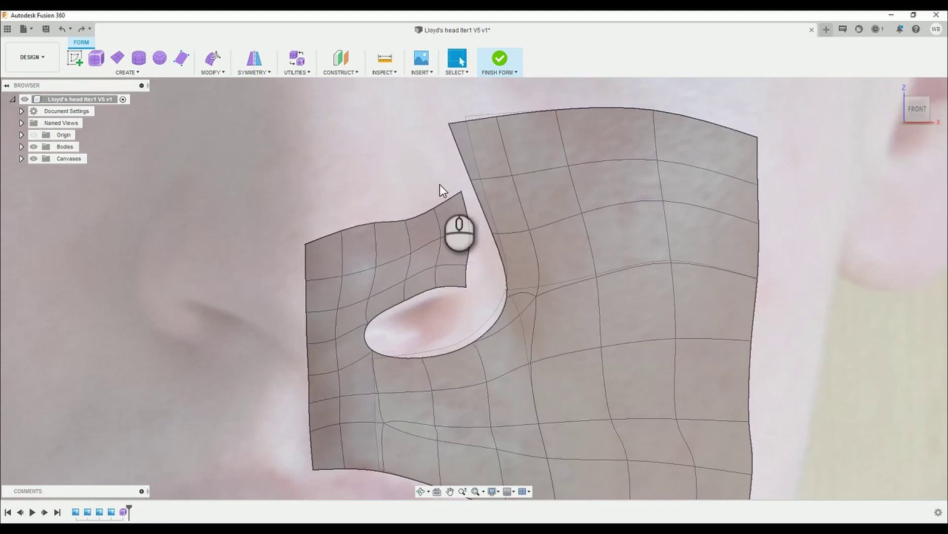
- Scale down the block of nose faces above the nostril slightly, including the face along the nostril's upper rim
drag(451, 181, 476, 297)
drag(361, 208, 483, 303)
drag(357, 184, 476, 310)
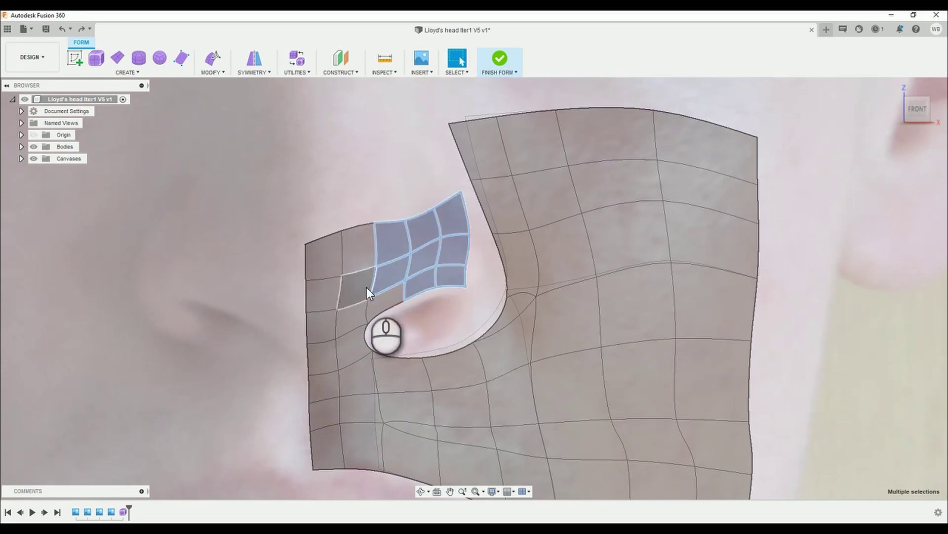
click(385, 307)
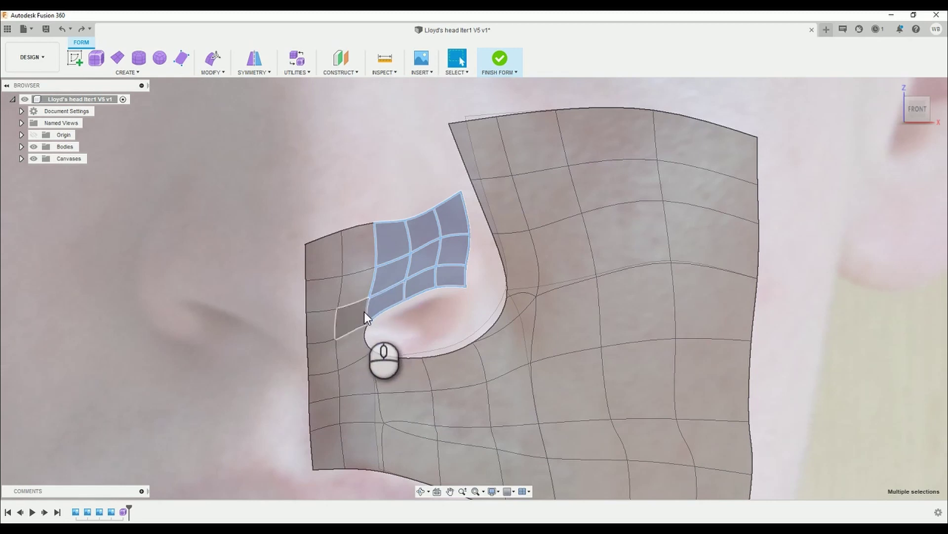
click(213, 57)
drag(453, 246, 433, 233)
click(430, 331)
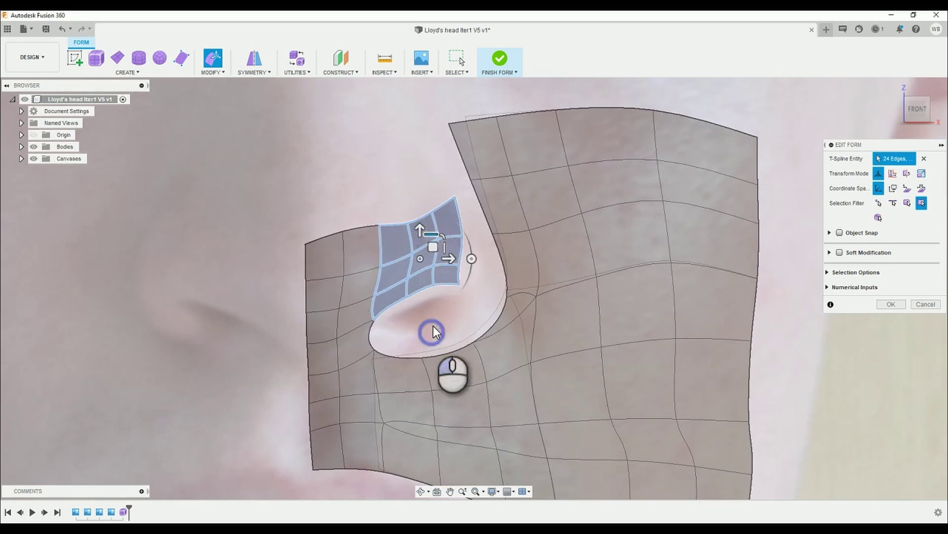
- Extrude the block's outer edges toward the cheek and move the upper new edge about 2.26 mm up and 0.92 mm inward
double_click(463, 228)
drag(469, 232, 488, 200)
click(441, 195)
click(486, 224)
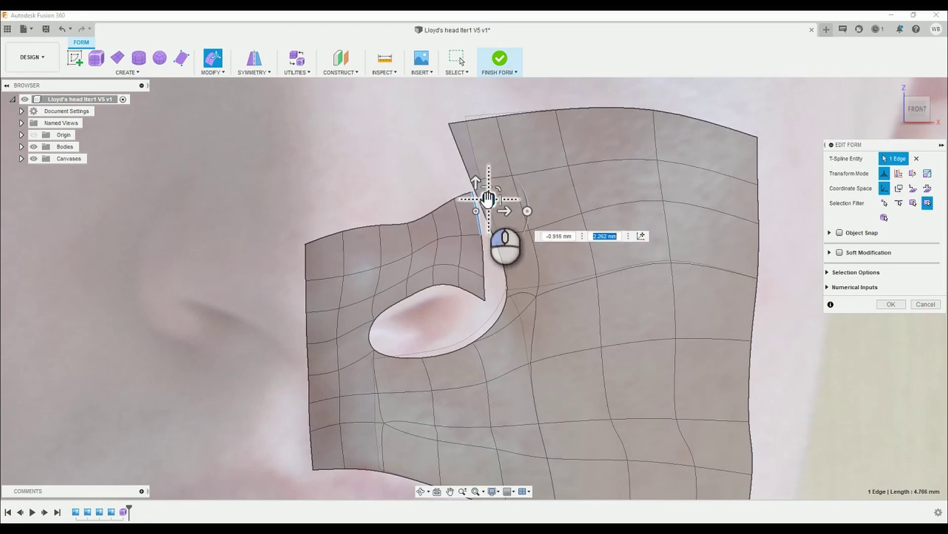
- Pull the new column's lower outer edges outward toward the cheek mesh beside the nostril wing
click(485, 284)
drag(497, 274, 551, 342)
drag(502, 288, 526, 263)
click(460, 313)
- Weld the new column's outer vertices to the matching cheek mesh vertices, from the nostril wing up to the top boundary
key(w)
click(475, 333)
click(472, 340)
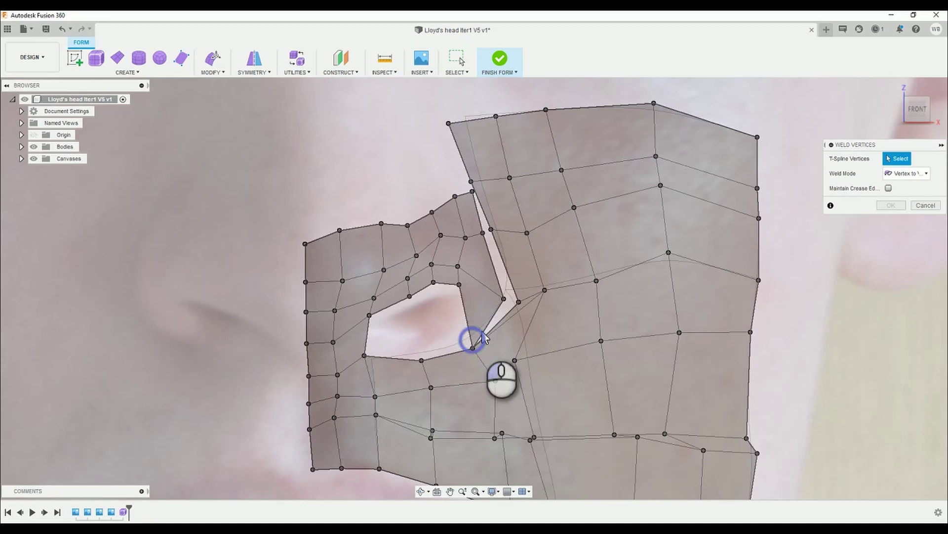
click(514, 300)
click(503, 298)
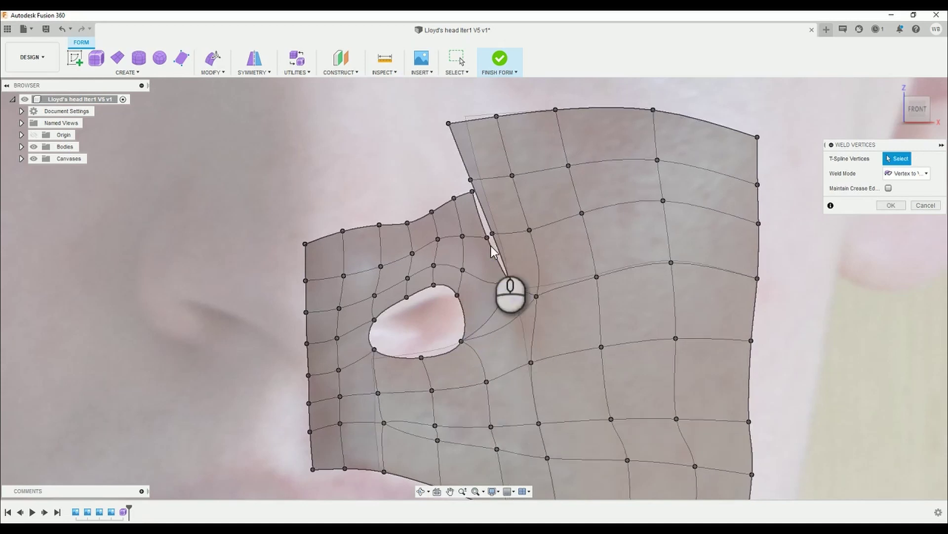
click(470, 191)
click(468, 181)
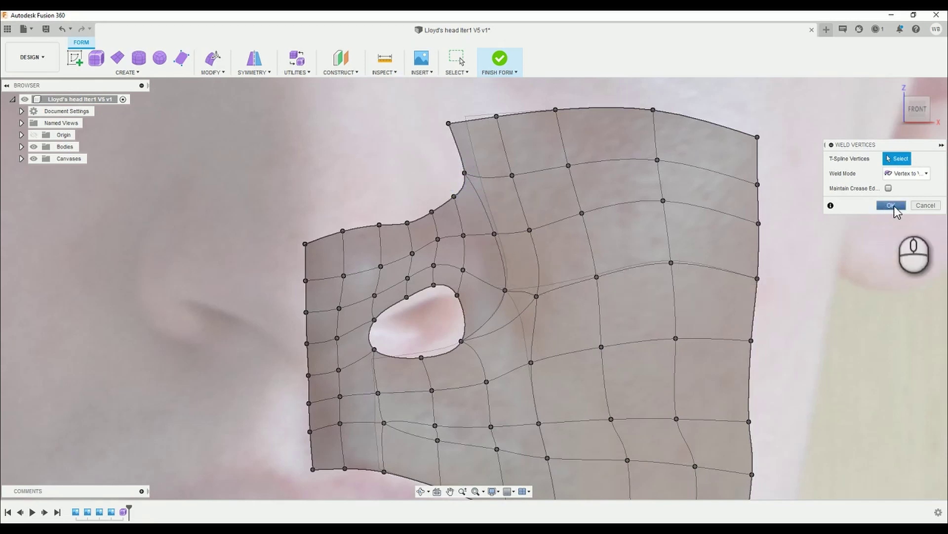
click(903, 205)
scroll(500, 266, down, 5)
scroll(507, 264, up, 5)
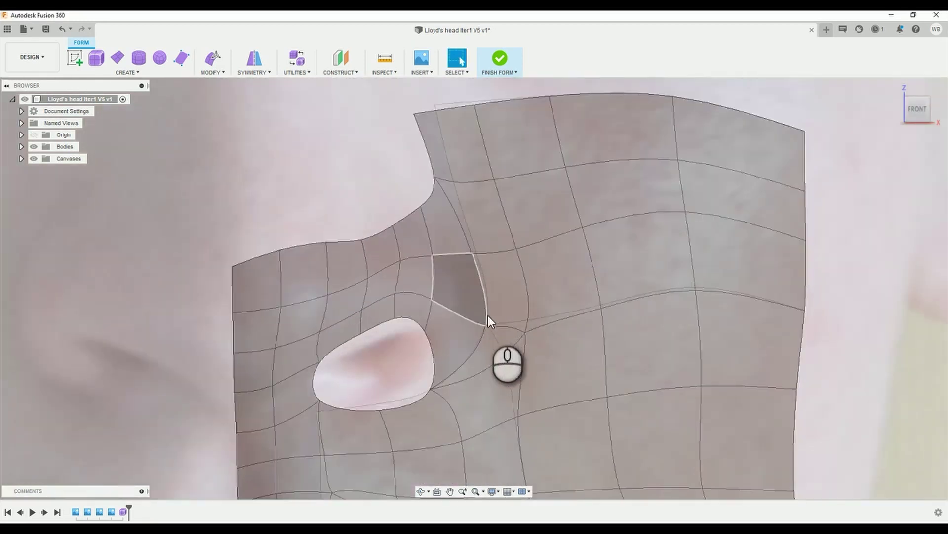
- Shift the mesh edges above and beside the nostril wing toward the cheek to smooth the welded seam
scroll(460, 340, up, 2)
click(421, 301)
click(213, 58)
drag(456, 294, 491, 305)
click(497, 360)
drag(486, 351, 482, 321)
- Move the boundary edge above the seam outward and shift the cheek's innermost top edge about 1.02 mm outward and 0.59 mm up
click(432, 213)
drag(445, 201, 476, 189)
scroll(430, 163, down, 4)
middle_drag(430, 163, 317, 227)
scroll(318, 232, up, 3)
click(346, 187)
drag(357, 179, 370, 174)
- Fine-tune the vertex at the notch between nose and cheek and the seam edges just below it
scroll(336, 262, down, 1)
click(332, 265)
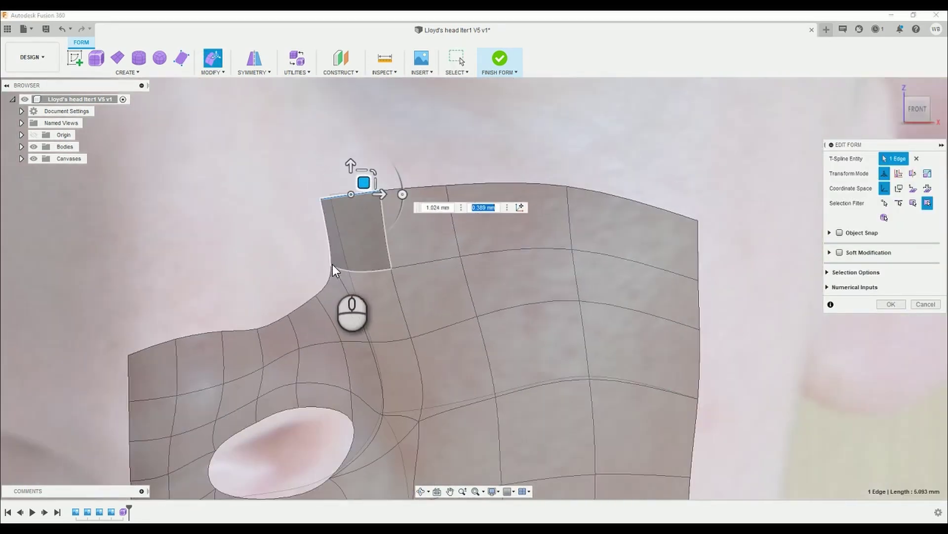
drag(333, 265, 331, 263)
scroll(296, 247, down, 2)
drag(345, 313, 341, 320)
drag(357, 381, 360, 385)
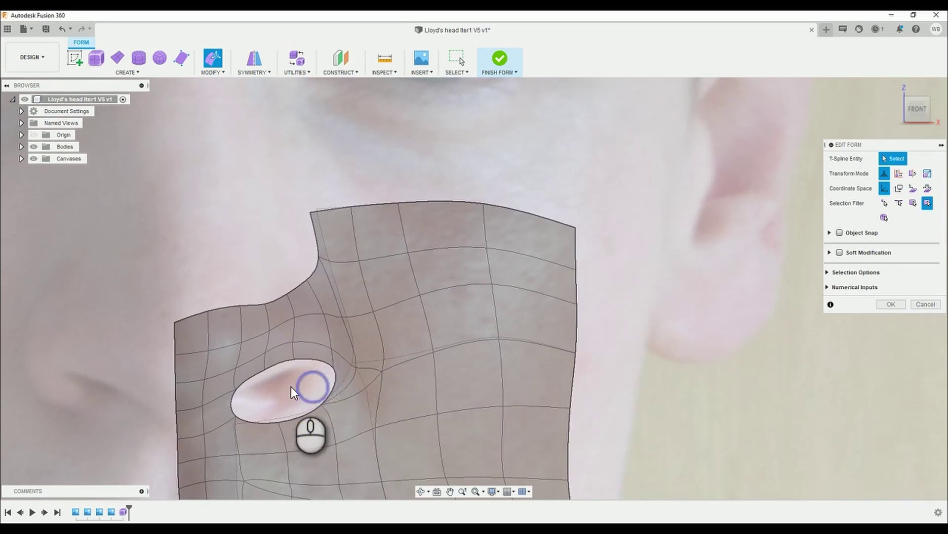
scroll(306, 388, down, 3)
scroll(291, 371, up, 4)
- Even out the mesh lines above the nostril by nudging their edges and vertices slightly
click(332, 351)
drag(345, 338, 341, 335)
drag(225, 330, 249, 371)
drag(252, 344, 252, 341)
click(193, 379)
drag(207, 368, 206, 366)
drag(272, 305, 337, 348)
drag(306, 304, 307, 294)
- Nudge the edge beside the nostril wing slightly outward and down
scroll(306, 385, down, 3)
scroll(348, 375, up, 3)
click(337, 401)
drag(349, 390, 352, 396)
click(301, 410)
scroll(376, 346, down, 4)
scroll(373, 351, up, 3)
scroll(254, 408, down, 4)
scroll(303, 309, up, 3)
- Extrude the six top edges of the nose section upward and scale them vertically to about 0.684 to flatten the new boundary
click(222, 330)
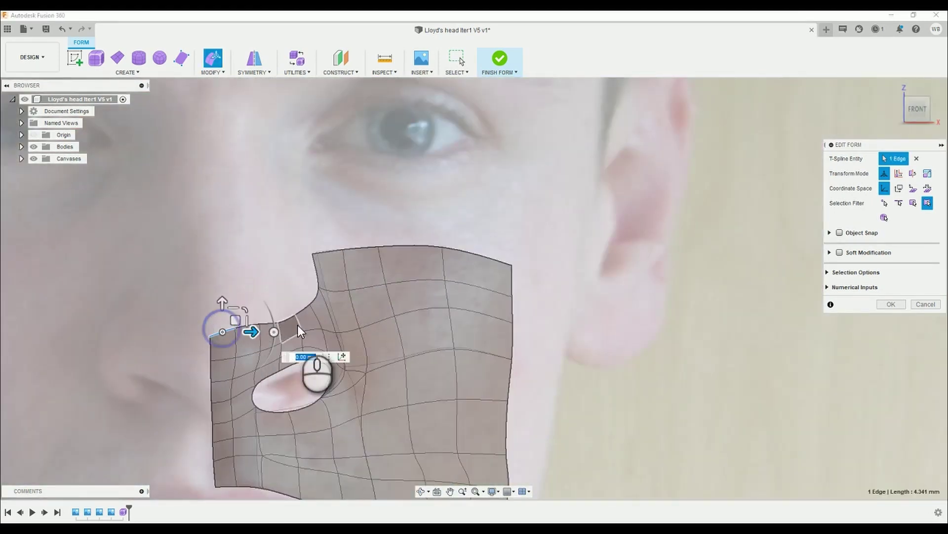
double_click(316, 293)
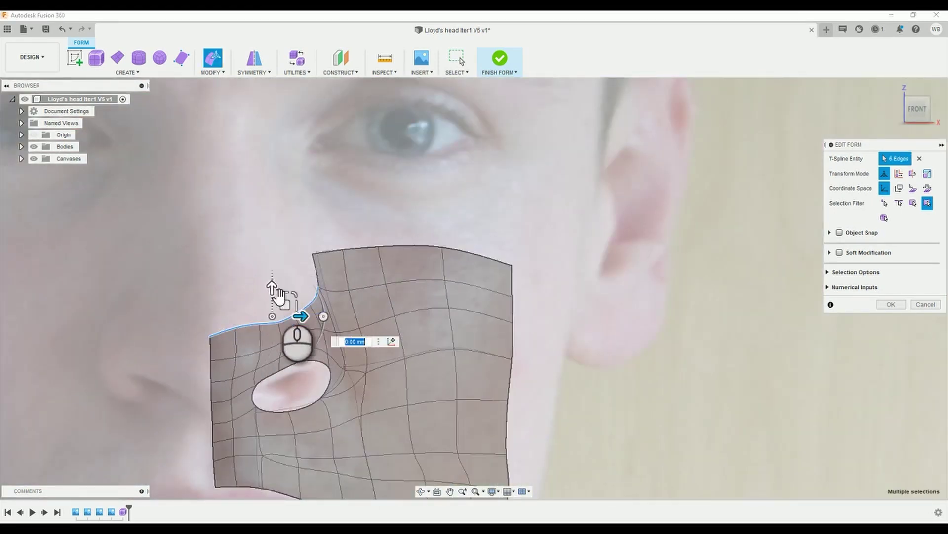
drag(285, 305, 288, 263)
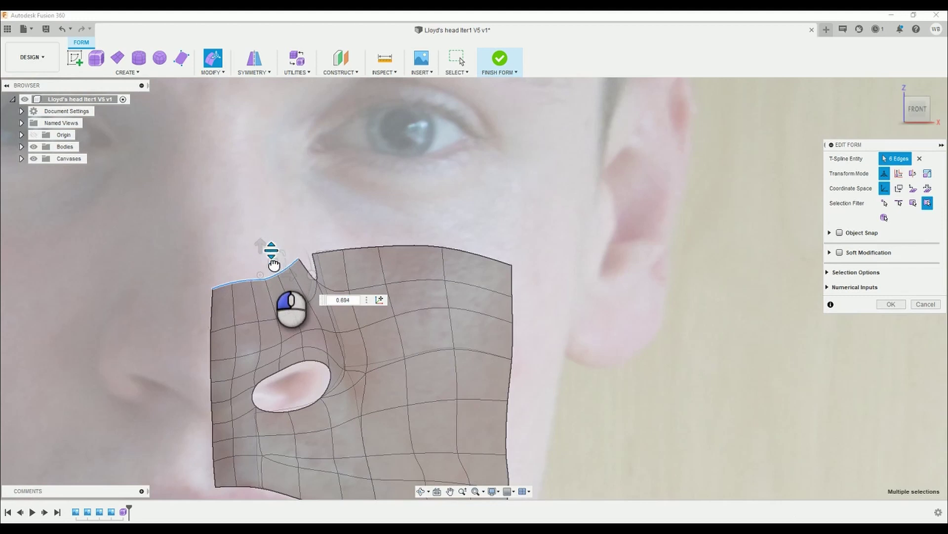
drag(273, 265, 277, 264)
click(296, 233)
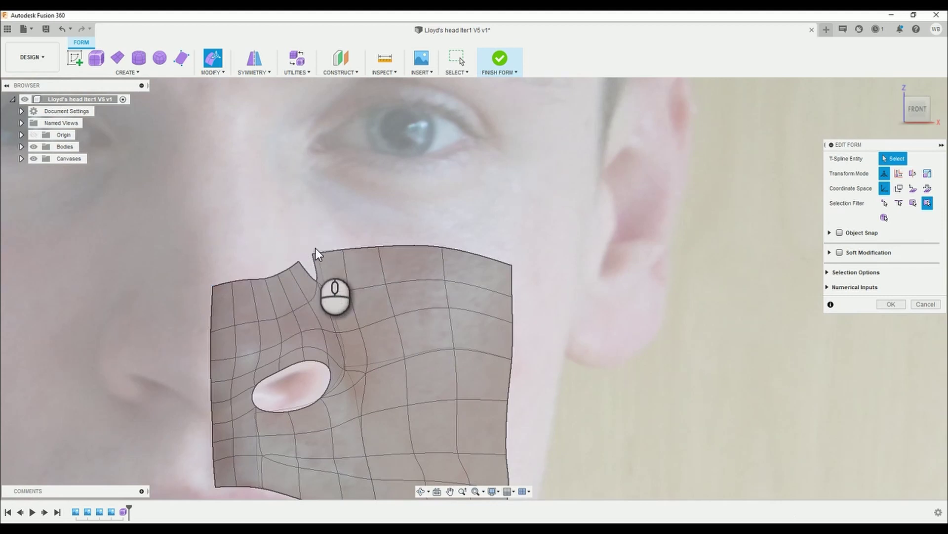
- Weld the new row's outer top corner vertex to the cheek mesh's inner top corner
key(w)
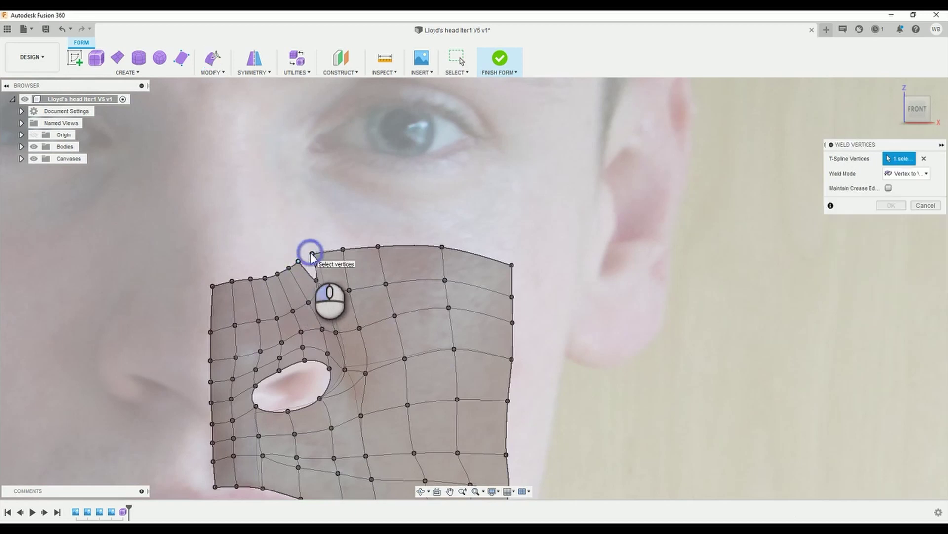
click(311, 254)
click(888, 205)
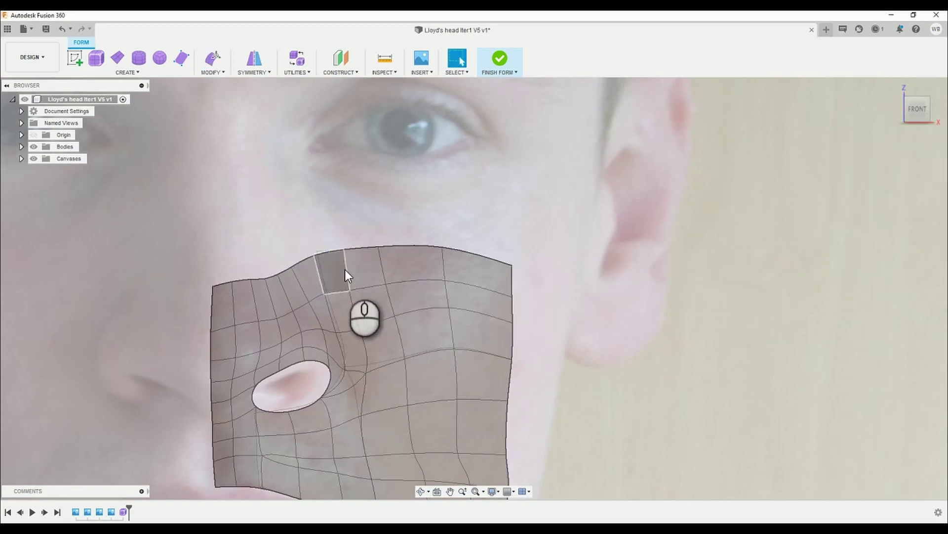
- Raise the top edge nearest the nose centreline slightly to level the upper boundary
scroll(266, 260, up, 1)
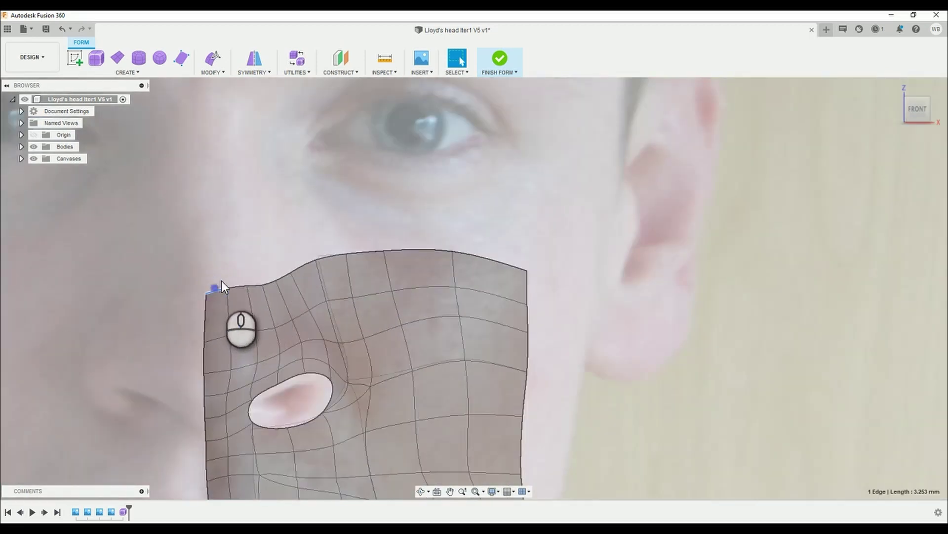
click(215, 59)
drag(226, 281, 230, 273)
click(216, 340)
click(286, 217)
- Select the full top boundary edge loop and lower it slightly along the cheek
scroll(285, 218, down, 3)
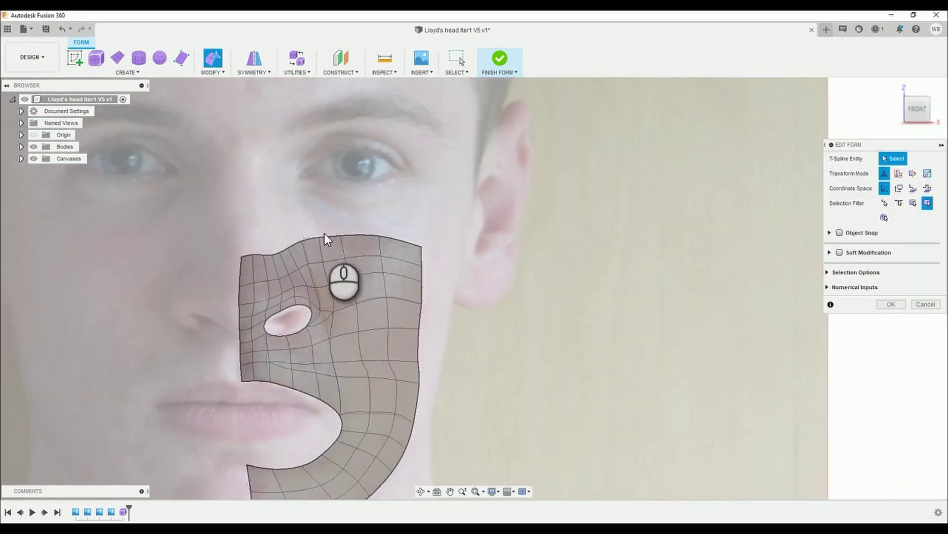
double_click(328, 235)
drag(305, 217, 305, 225)
click(281, 237)
- Shift the edge beside the nostril wing toward the cheek and nudge the edge above it slightly up
scroll(282, 242, up, 3)
click(334, 337)
drag(341, 330, 355, 338)
click(324, 353)
click(321, 358)
scroll(303, 300, up, 3)
click(308, 282)
drag(321, 275, 324, 271)
click(275, 226)
scroll(274, 226, down, 2)
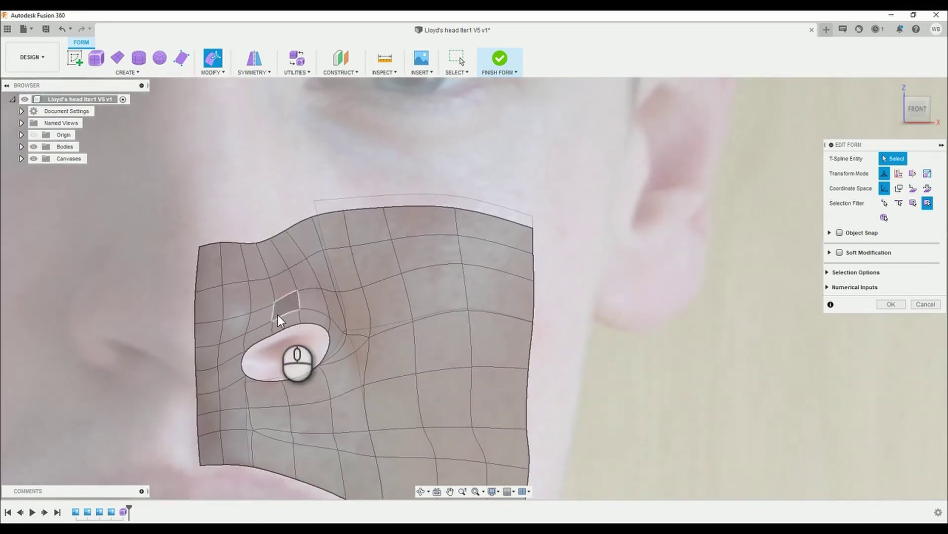
- Reposition the mesh edges between the nostril's upper rim and the wing to smooth their flow
click(298, 315)
drag(333, 317, 313, 307)
click(325, 361)
click(299, 319)
click(301, 348)
scroll(295, 325, down, 3)
scroll(281, 281, up, 3)
- Adjust the mesh edges above the nostril and rotate the upper seam edge slightly to follow the neighbouring columns
drag(260, 258, 303, 296)
drag(298, 265, 298, 263)
click(290, 343)
drag(305, 331, 322, 300)
click(265, 226)
click(311, 329)
click(298, 240)
click(324, 267)
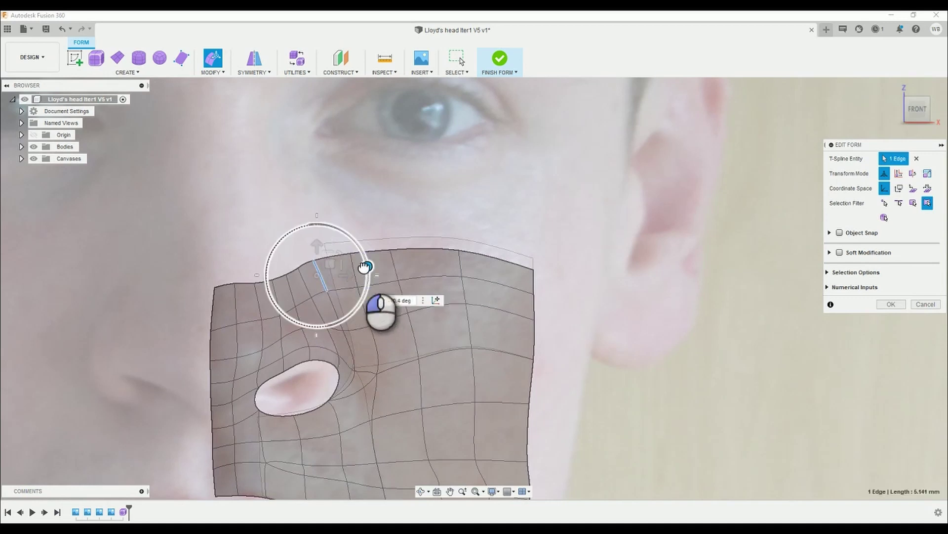
- Widen the nostril rim slightly at the wing and nudge the edges on its inner side upward
click(354, 368)
click(271, 145)
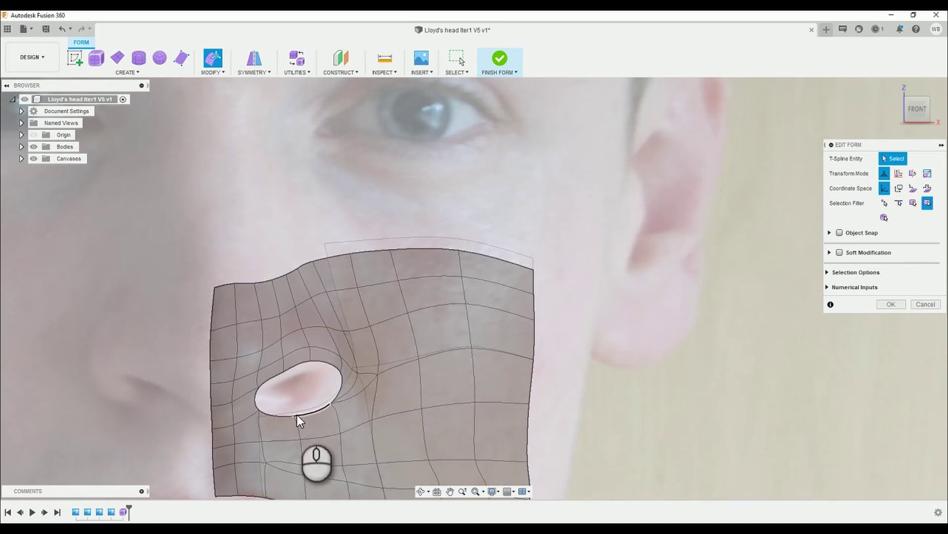
drag(274, 363, 274, 362)
drag(237, 327, 237, 321)
click(176, 313)
- Move the vertex above the nostril's inner half up about 1.36 mm and slightly toward the nose centre
click(284, 336)
drag(299, 315, 302, 310)
click(284, 356)
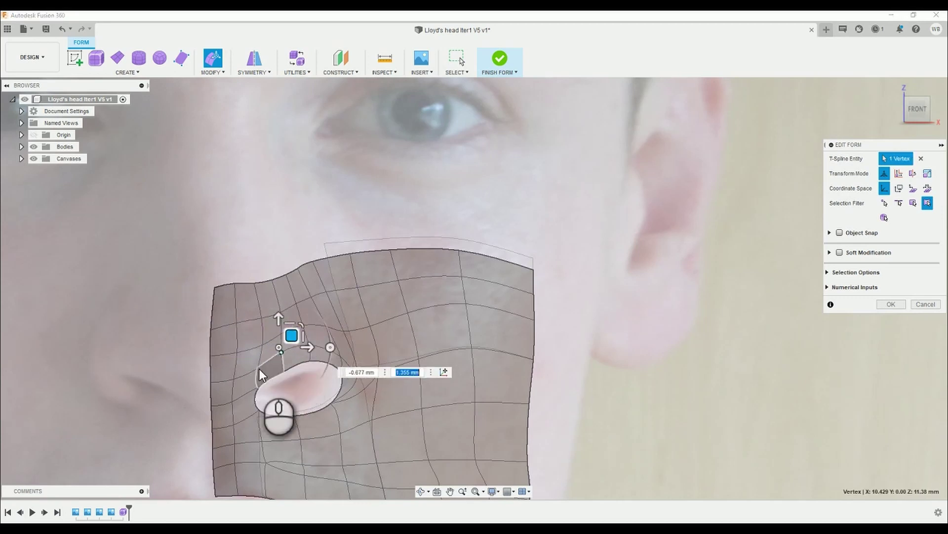
- Adjust the vertices around the nostril's inner upper rim to even out the face spacing
click(257, 369)
click(257, 366)
drag(269, 353, 222, 284)
click(131, 324)
click(261, 346)
click(163, 265)
click(280, 333)
click(288, 366)
click(308, 225)
- Raise the mesh line in the column nearest the nose centreline slightly to align it with the adjacent rows
click(259, 315)
click(223, 326)
click(220, 351)
drag(223, 323, 224, 316)
click(255, 334)
click(148, 290)
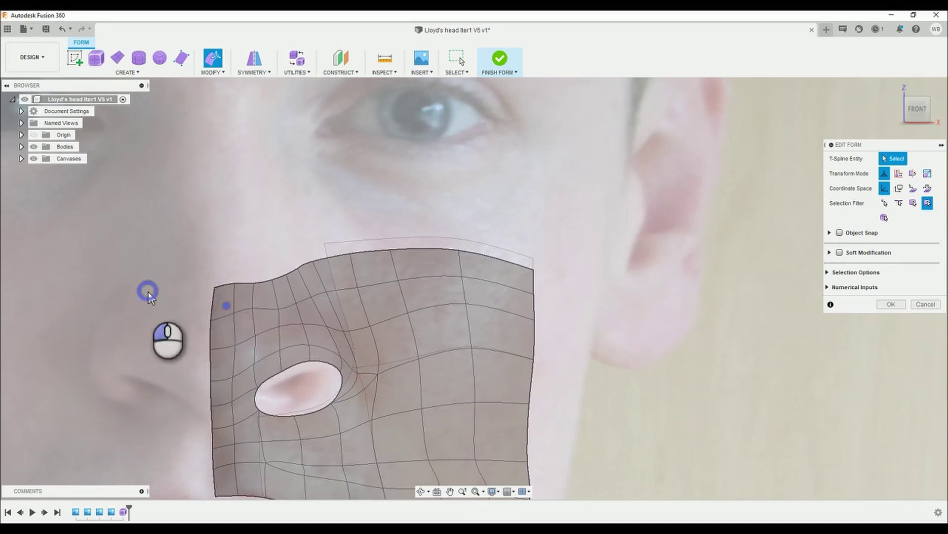
scroll(253, 337, up, 5)
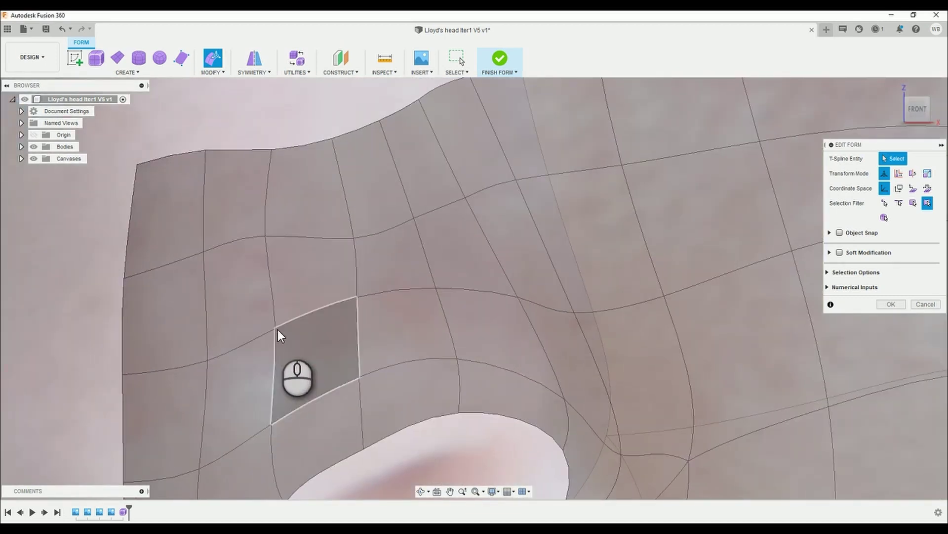
- Nudge the vertices between the nostril and the mesh's upper border to smooth the flow of the face rows
click(280, 330)
scroll(274, 325, down, 5)
key(Escape)
click(264, 290)
drag(277, 278, 226, 237)
click(230, 252)
scroll(219, 266, down, 5)
click(236, 225)
scroll(240, 213, down, 5)
scroll(258, 251, up, 8)
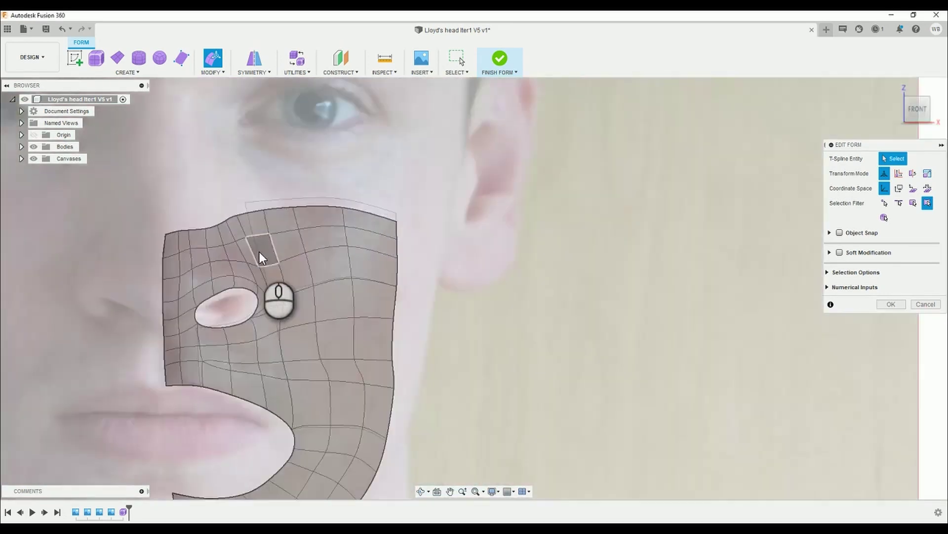
- Even out the columns at the top of the nose, shifting the two upper edges nearest the centreline about 0.69 mm toward it
scroll(179, 336, down, 2)
scroll(180, 278, up, 3)
drag(155, 235, 165, 282)
drag(187, 260, 191, 260)
click(186, 236)
drag(135, 227, 157, 327)
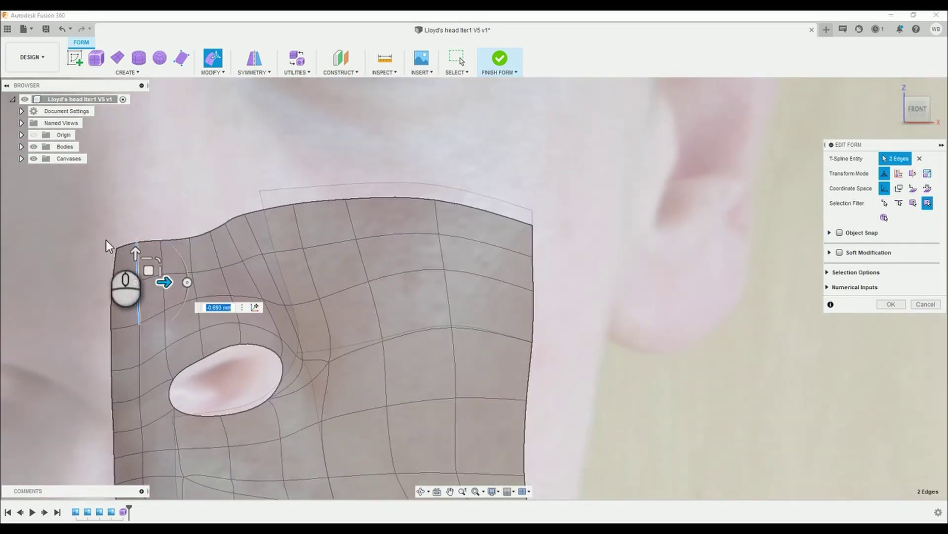
key(Escape)
scroll(198, 250, down, 4)
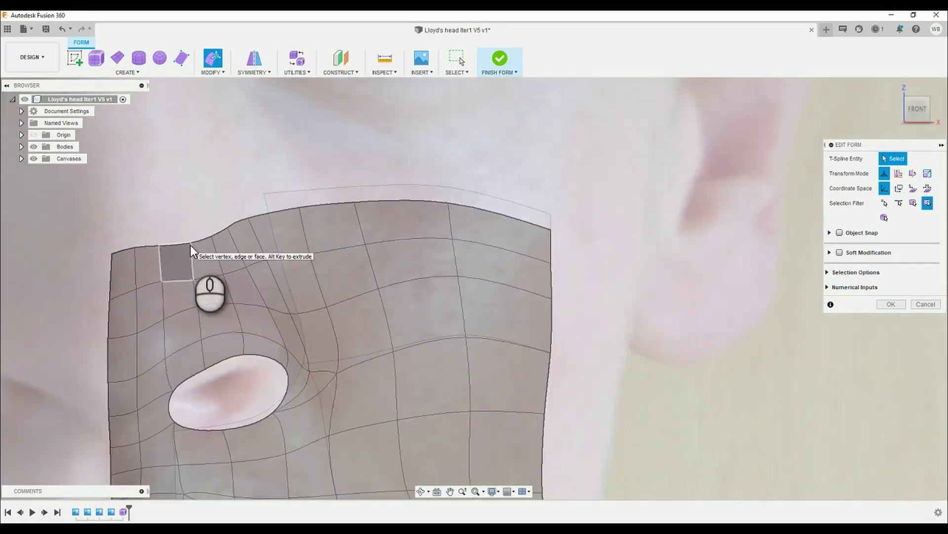